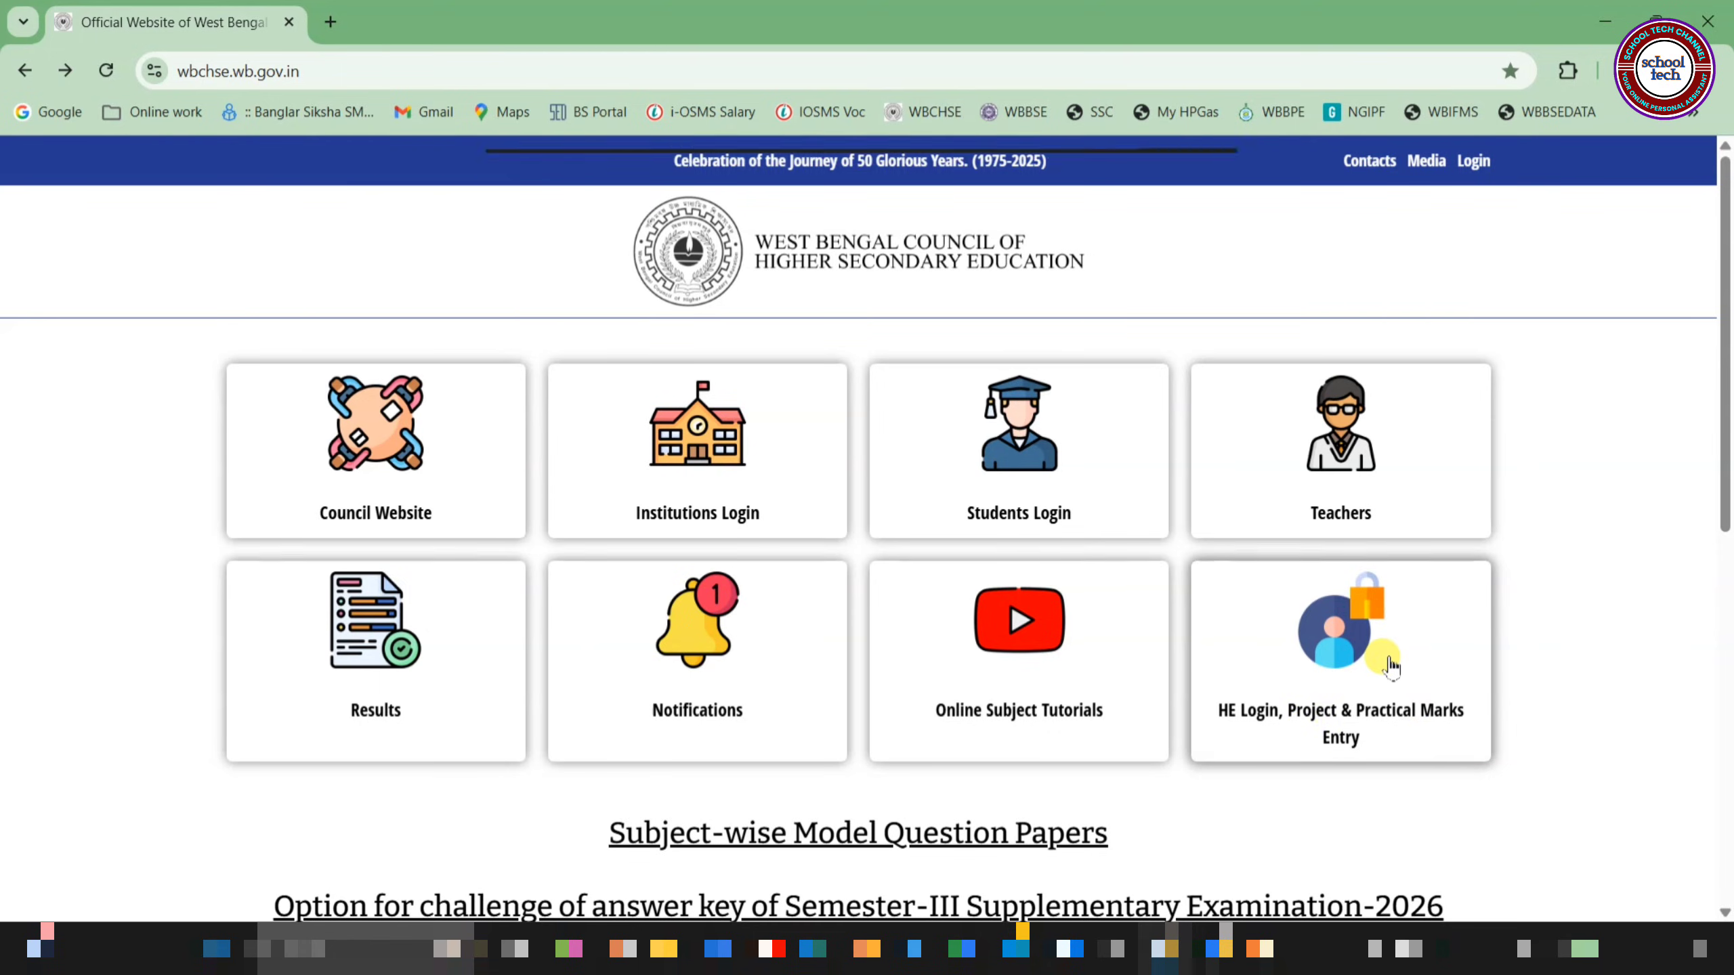
Sign in via the 'HE Login, Project & Practical Marks Entry' tile using the captcha
left_click(1399, 666)
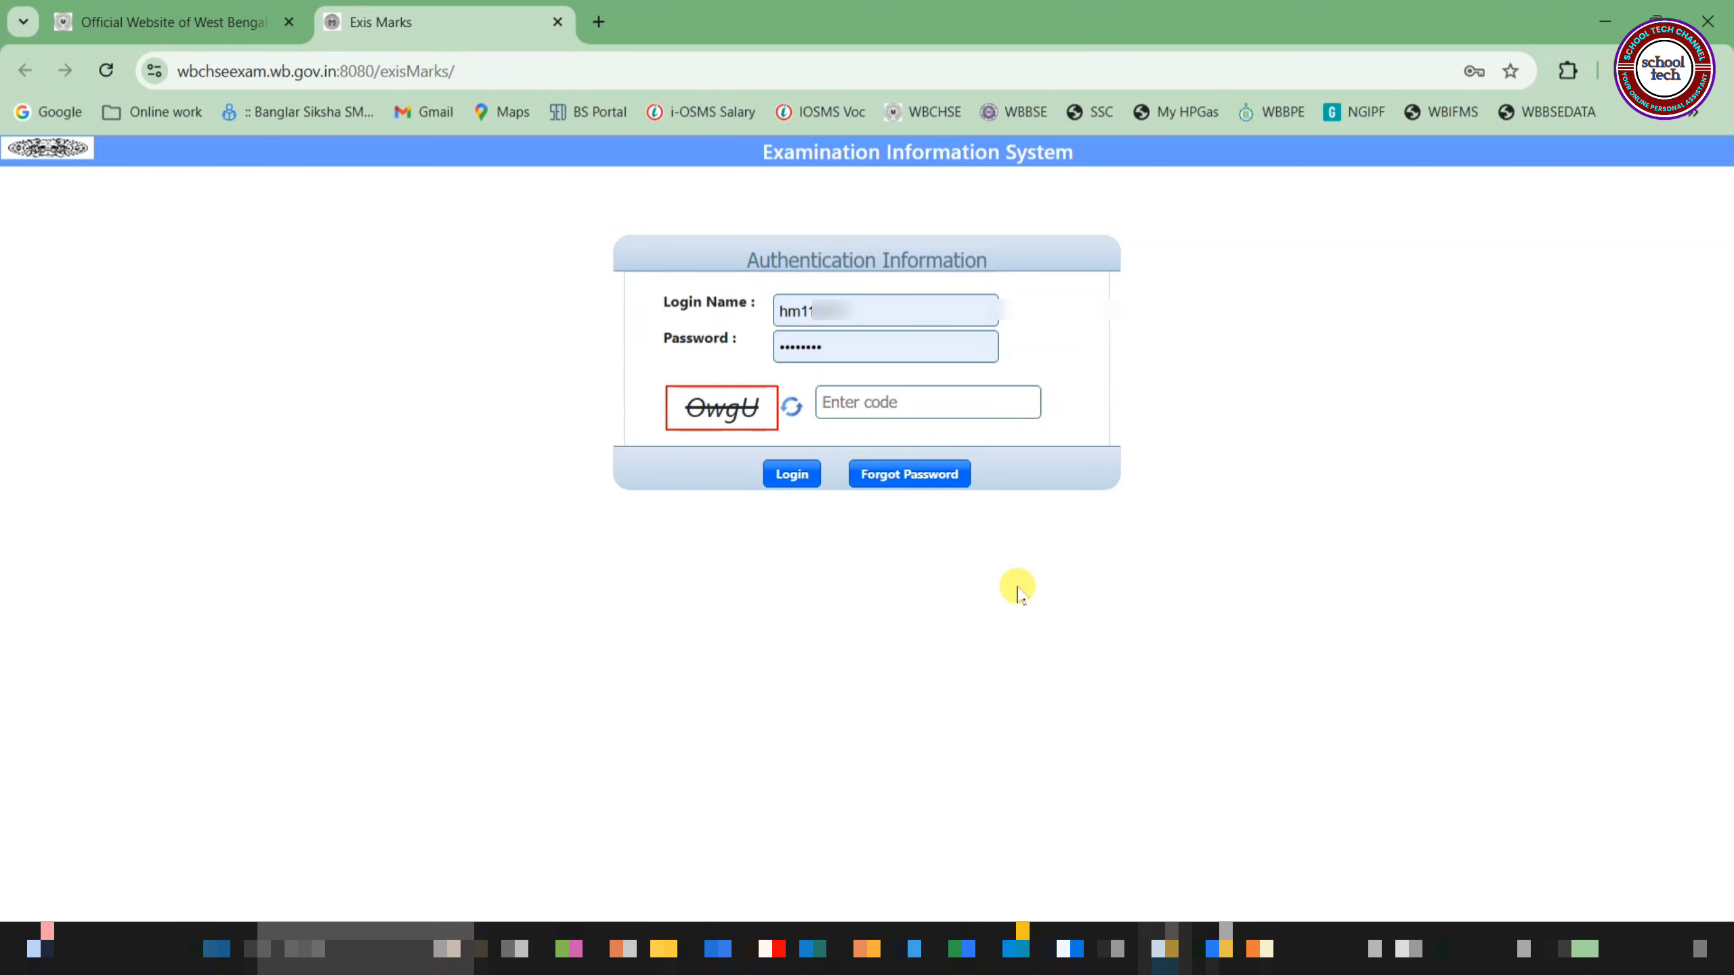
left_click(778, 473)
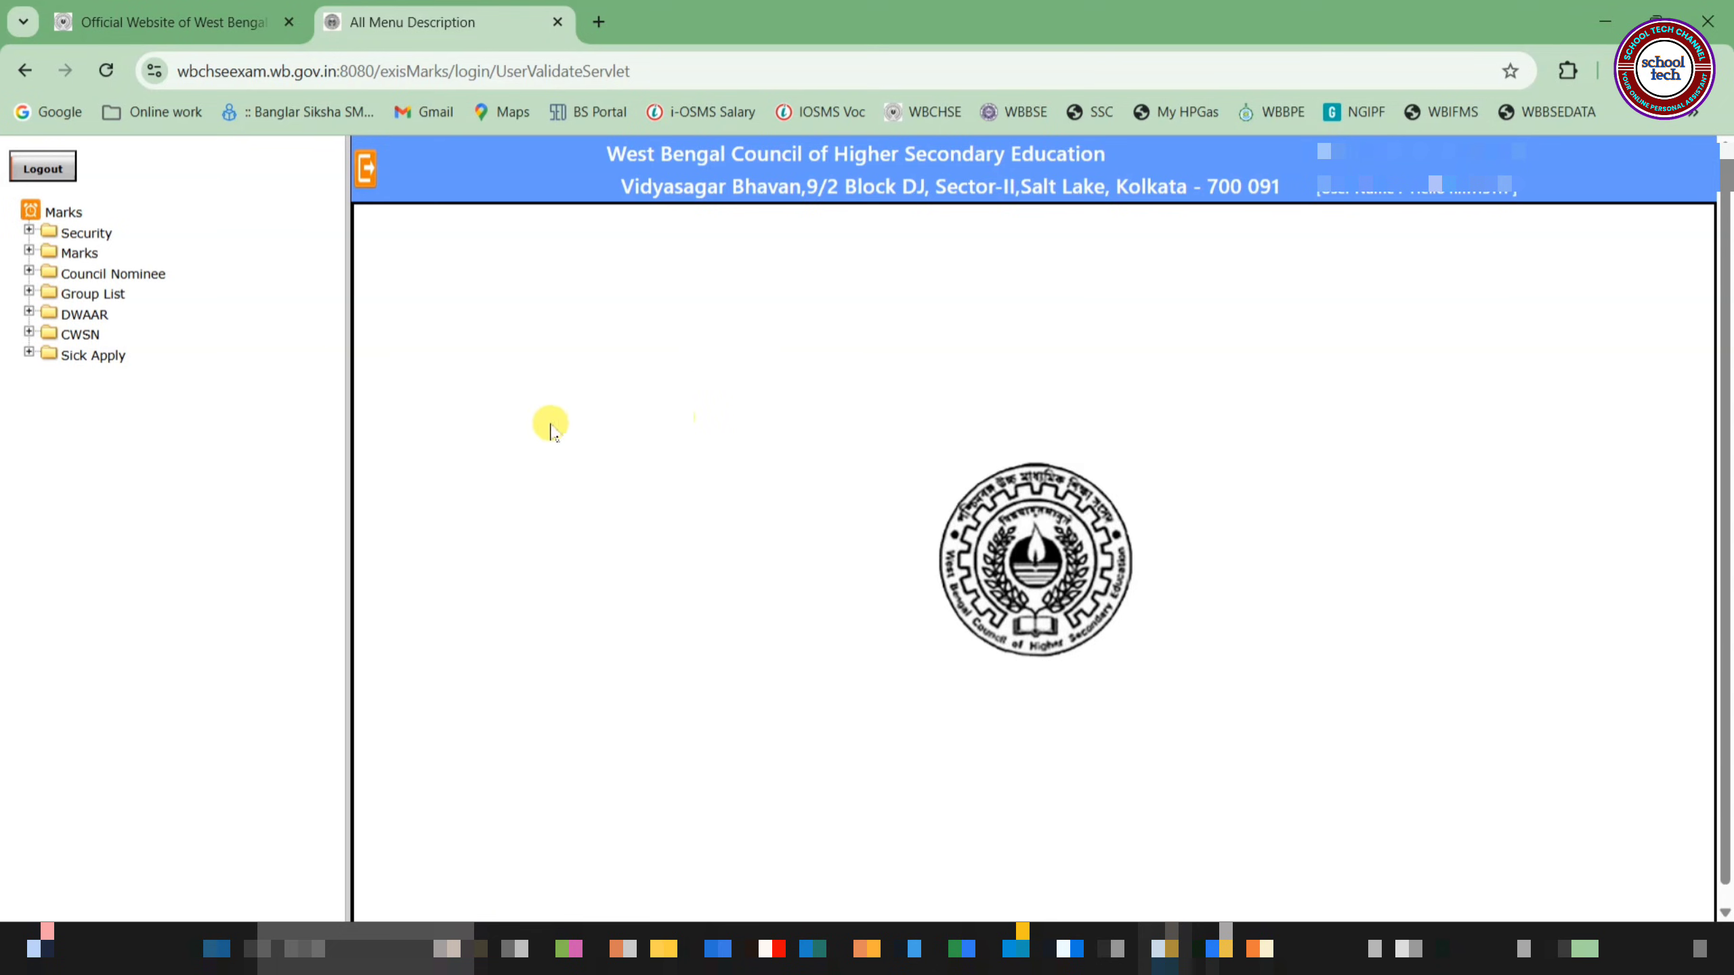
Expand the Marks folder and open the School Dashboard showing 247 project and 206 practical pending
left_click(79, 253)
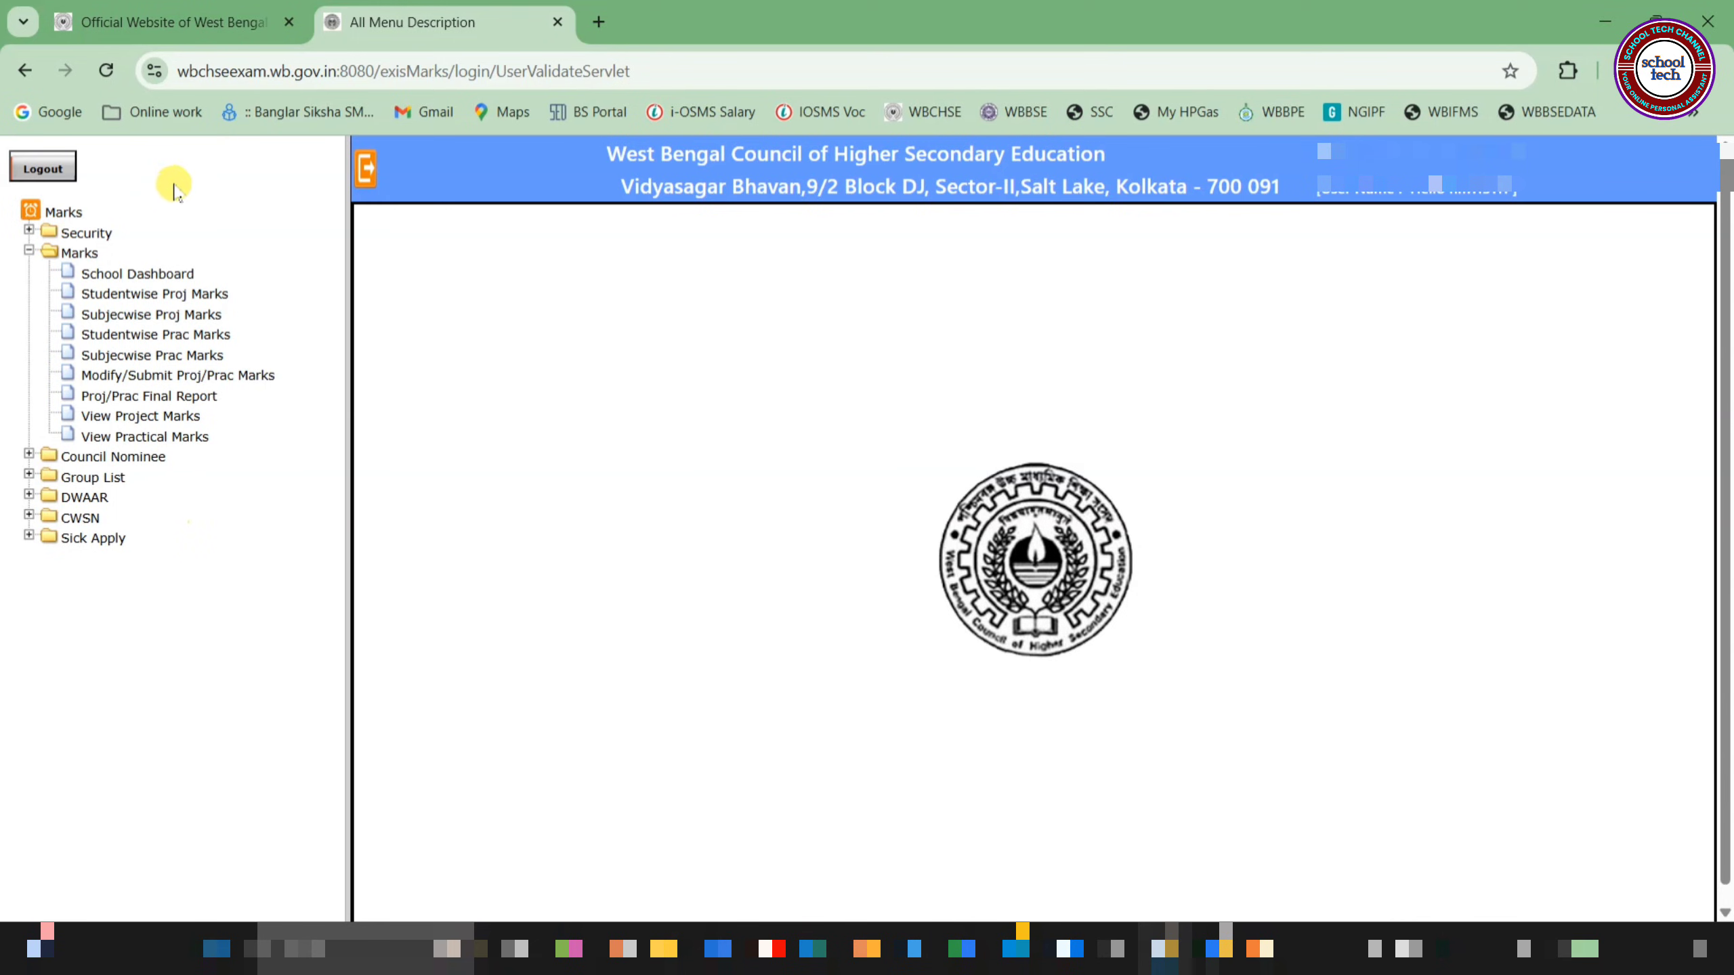
left_click(164, 274)
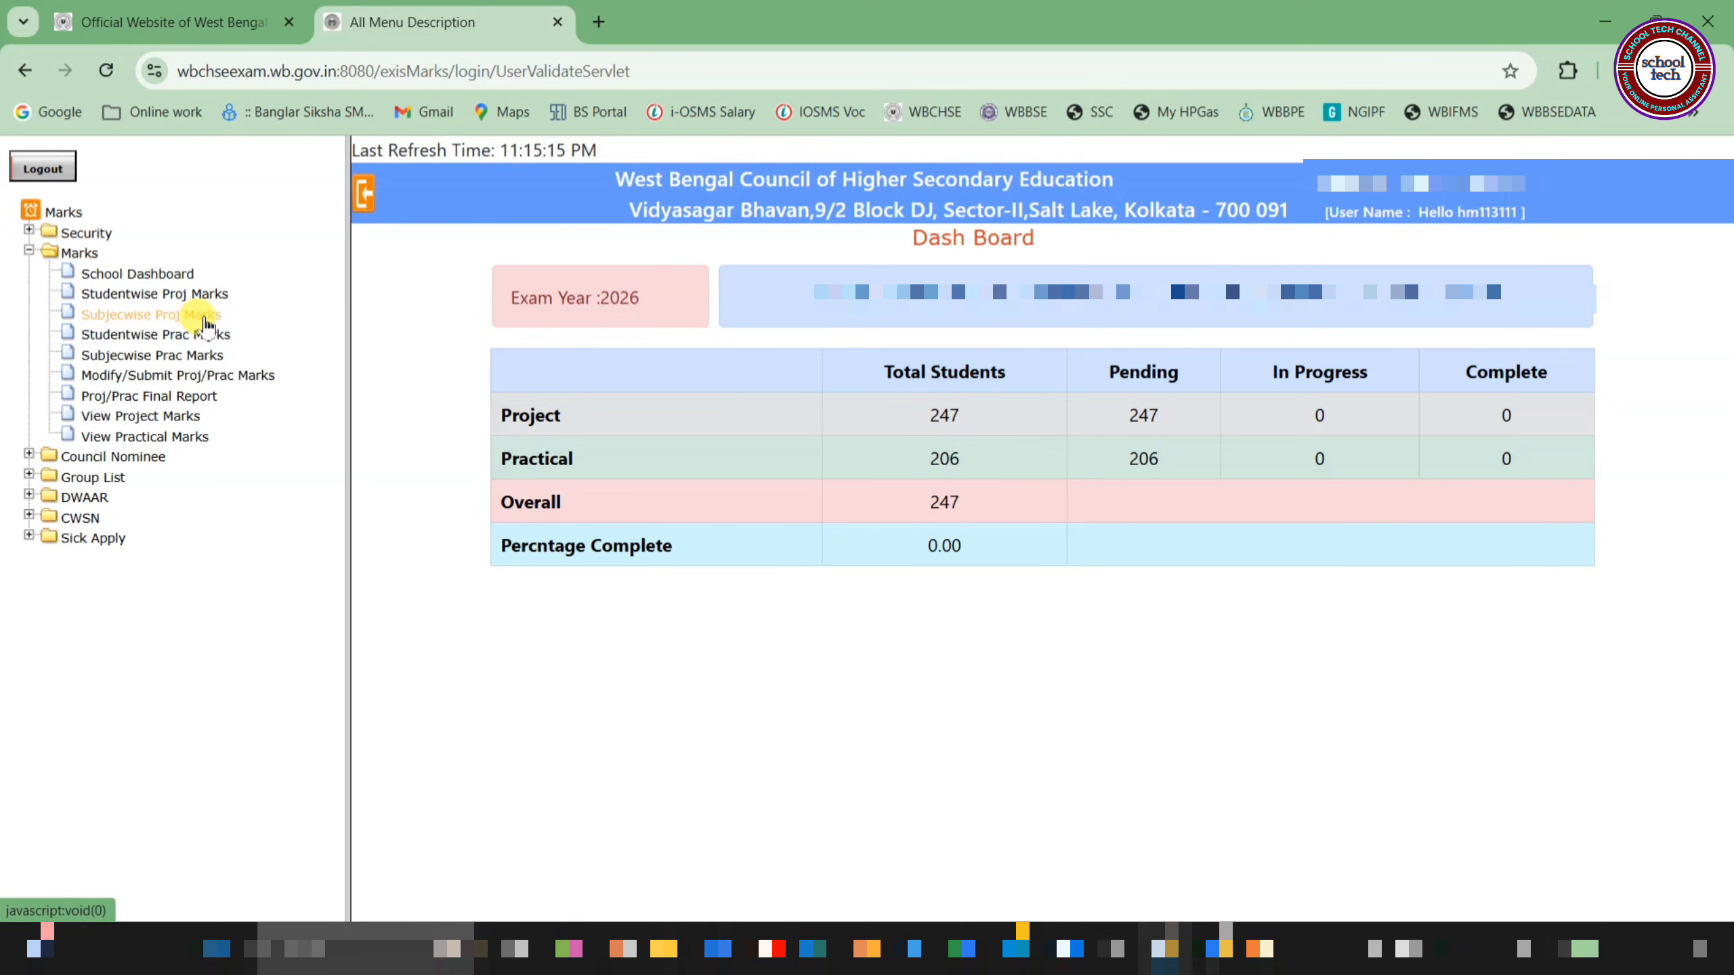
Open Studentwise Proj Marks to list Class XII students with Pending project status
left_click(136, 300)
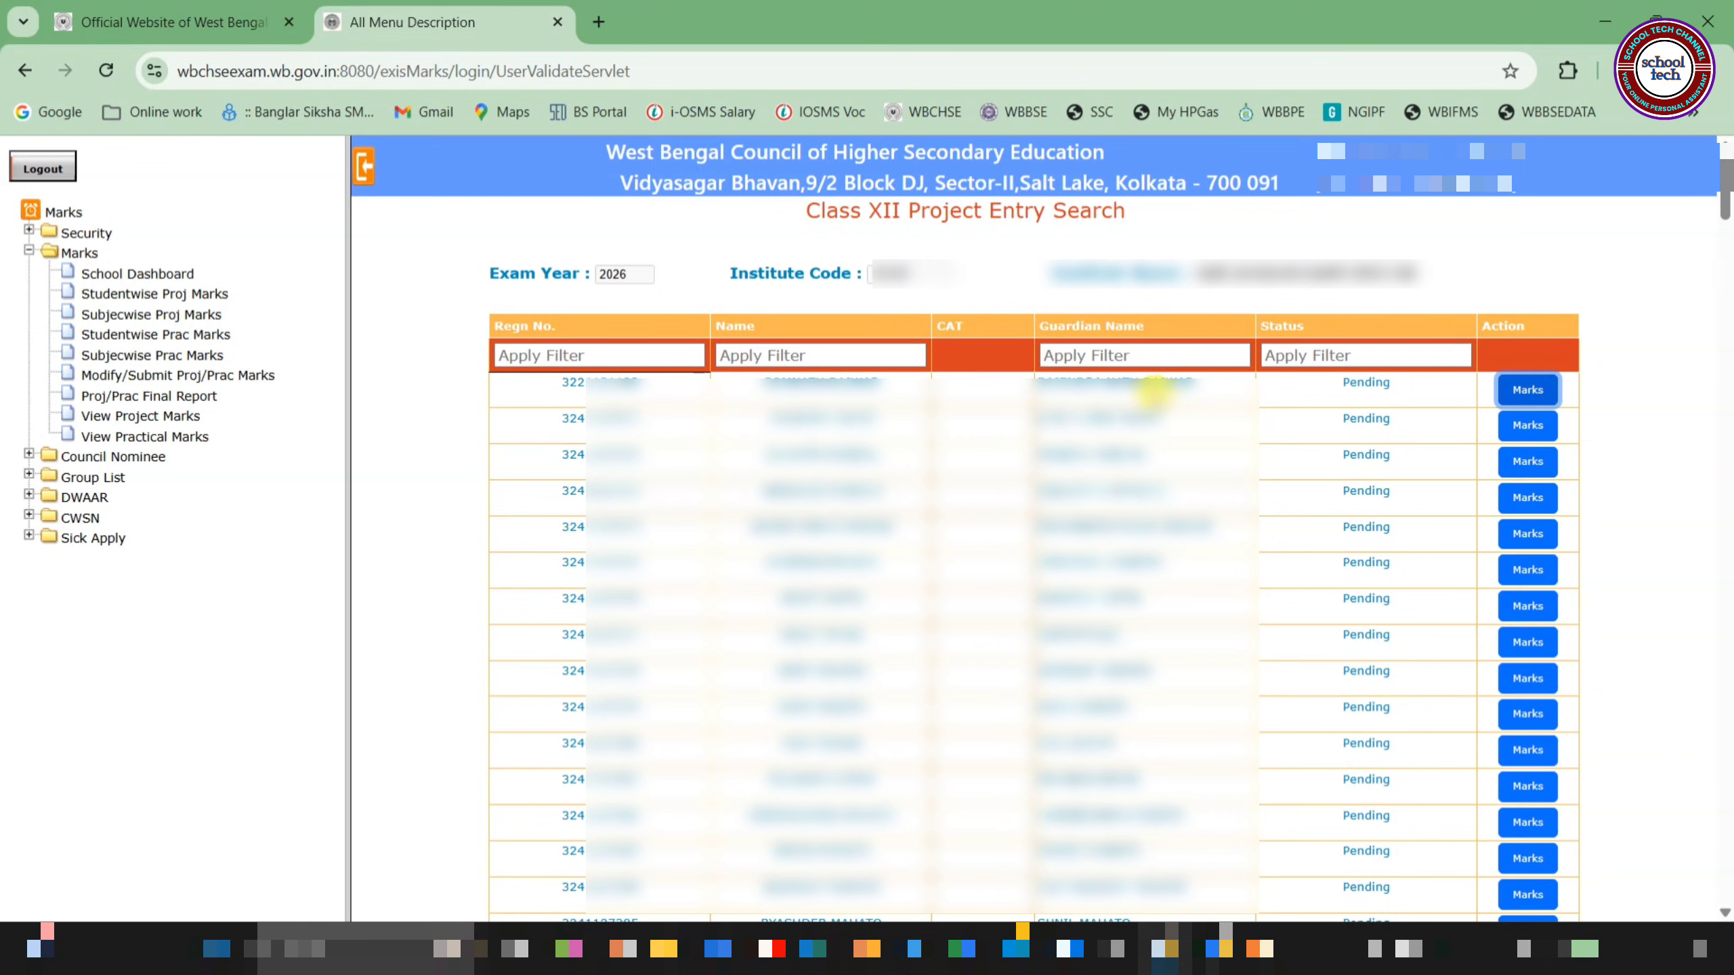
Open the first student's project marks form for Bengali, English and Mathematics
left_click(1525, 394)
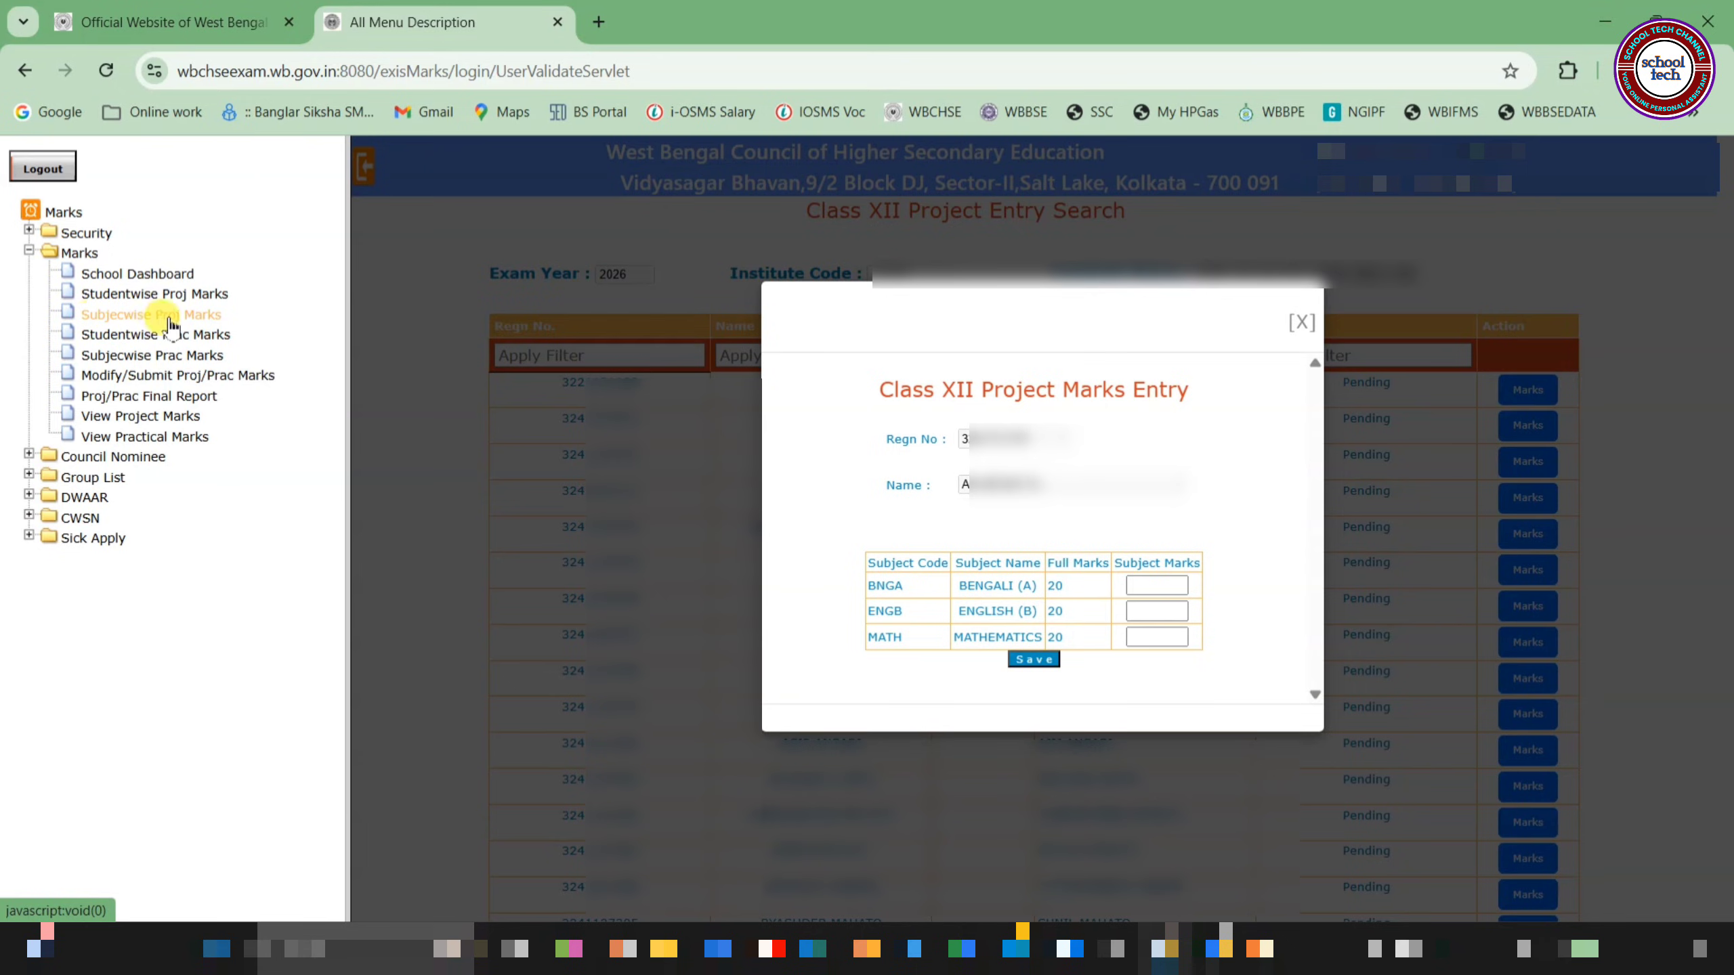
Switch to Subjecwise Proj Marks and search the students taking EDCN
left_click(147, 316)
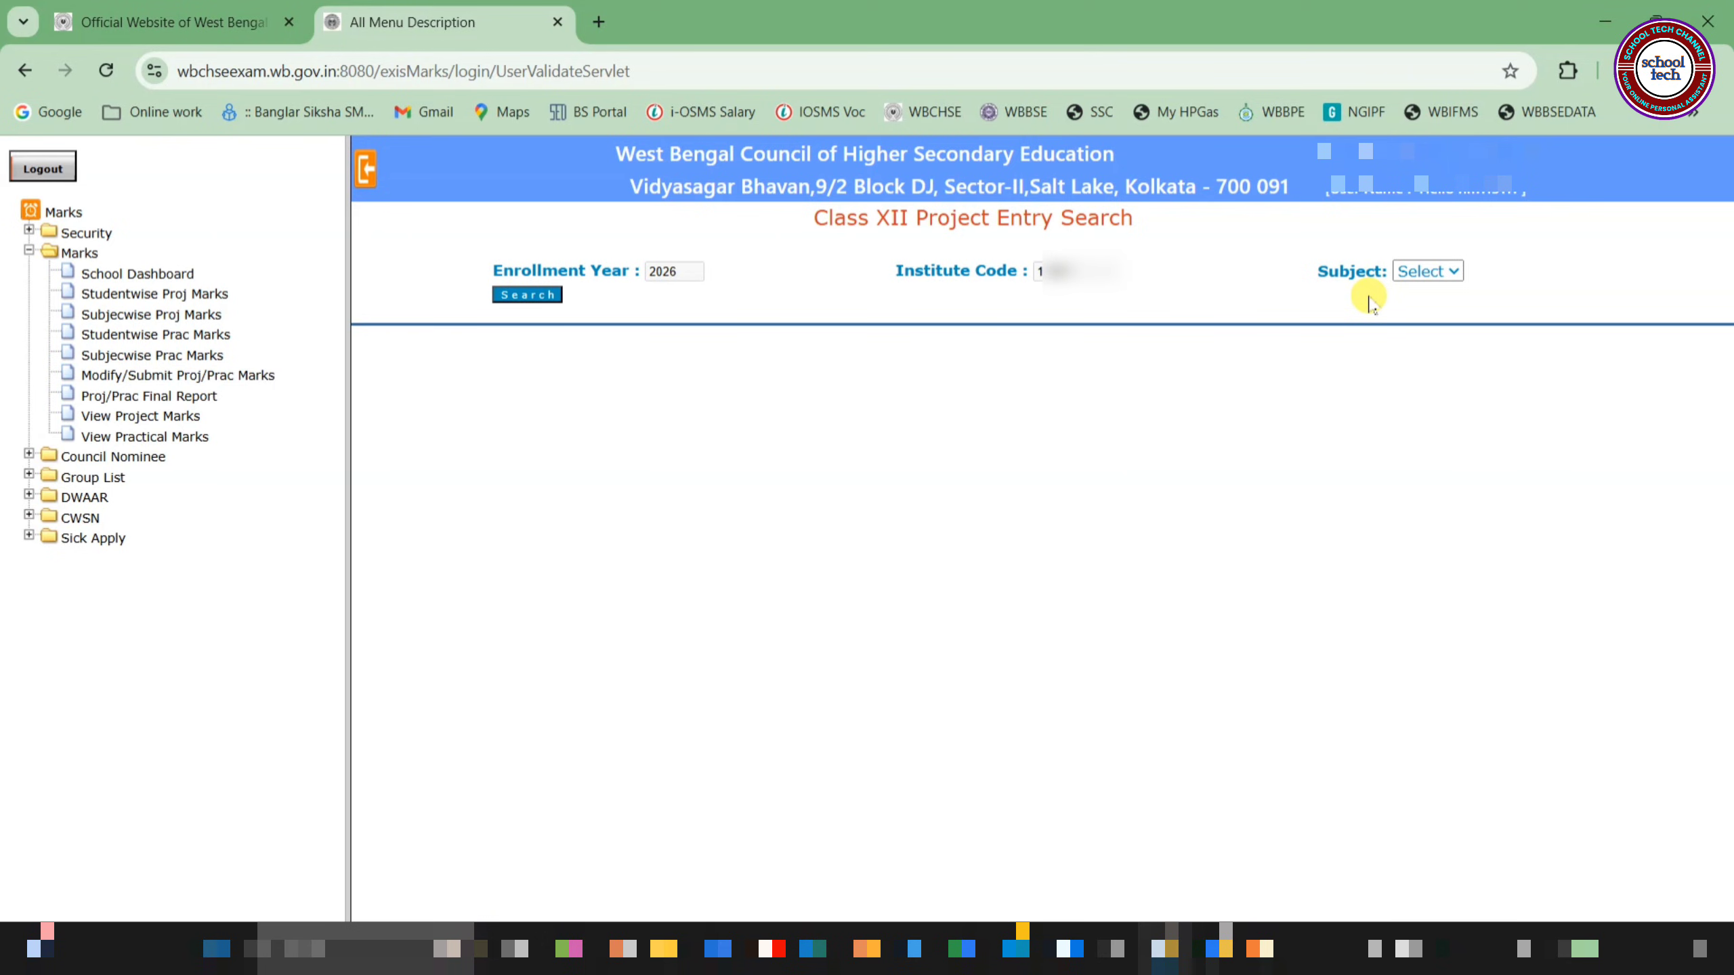
left_click(1427, 273)
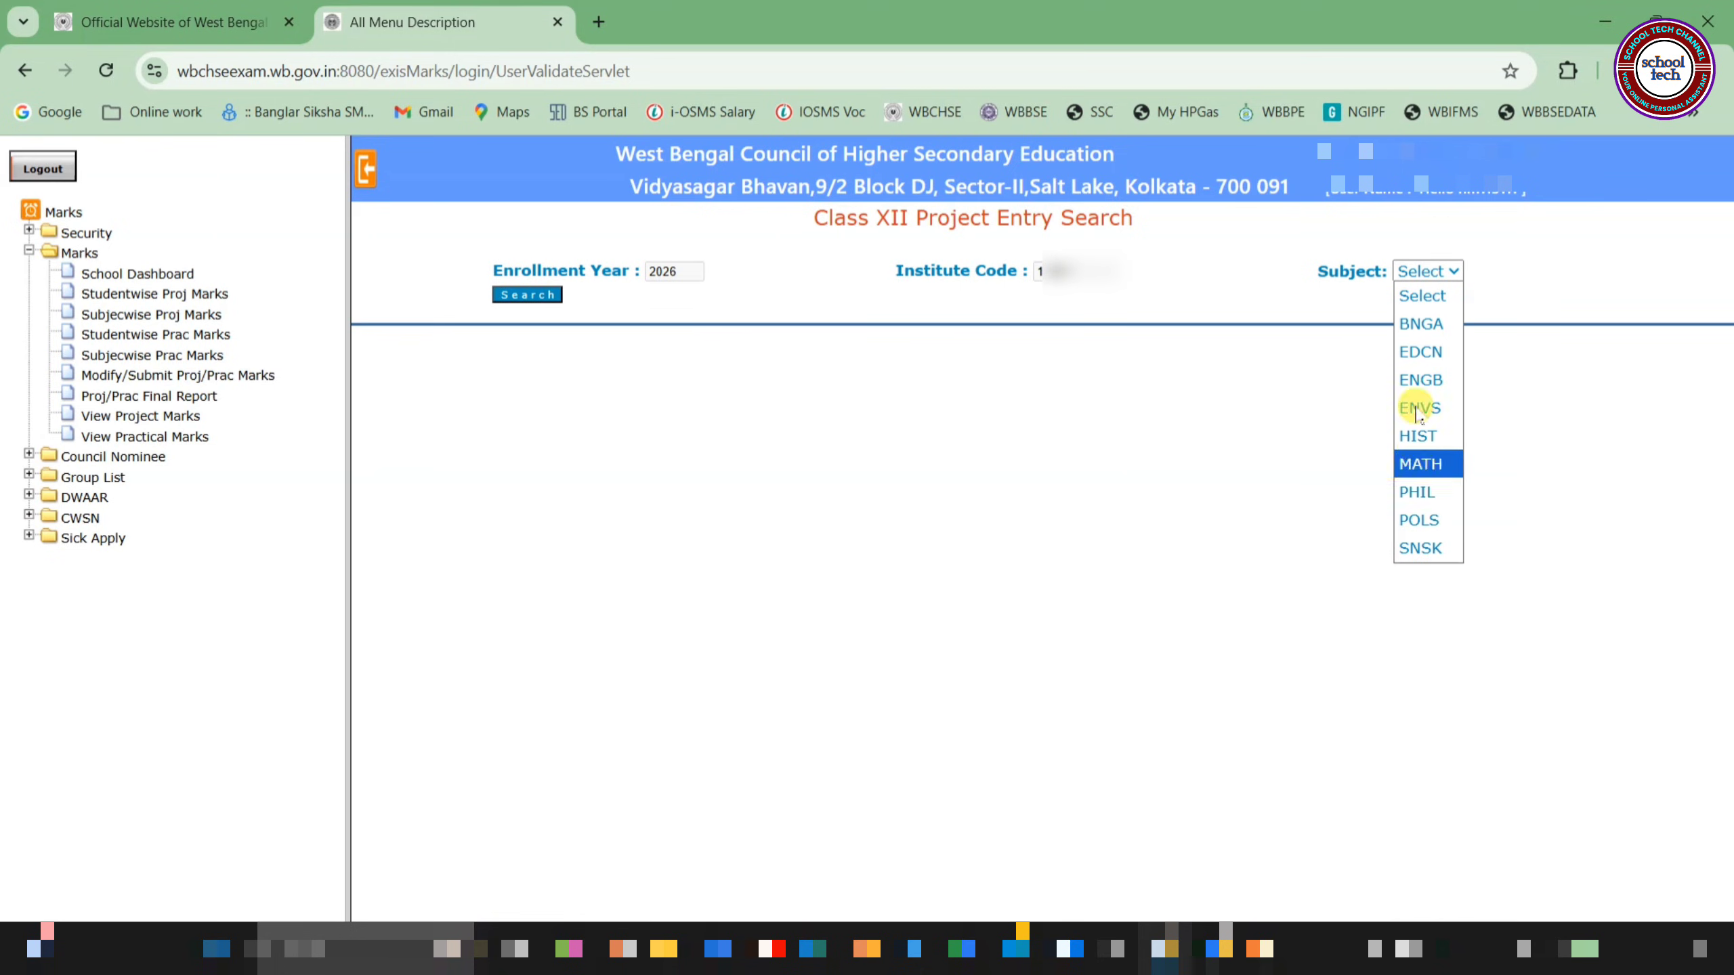
left_click(1418, 352)
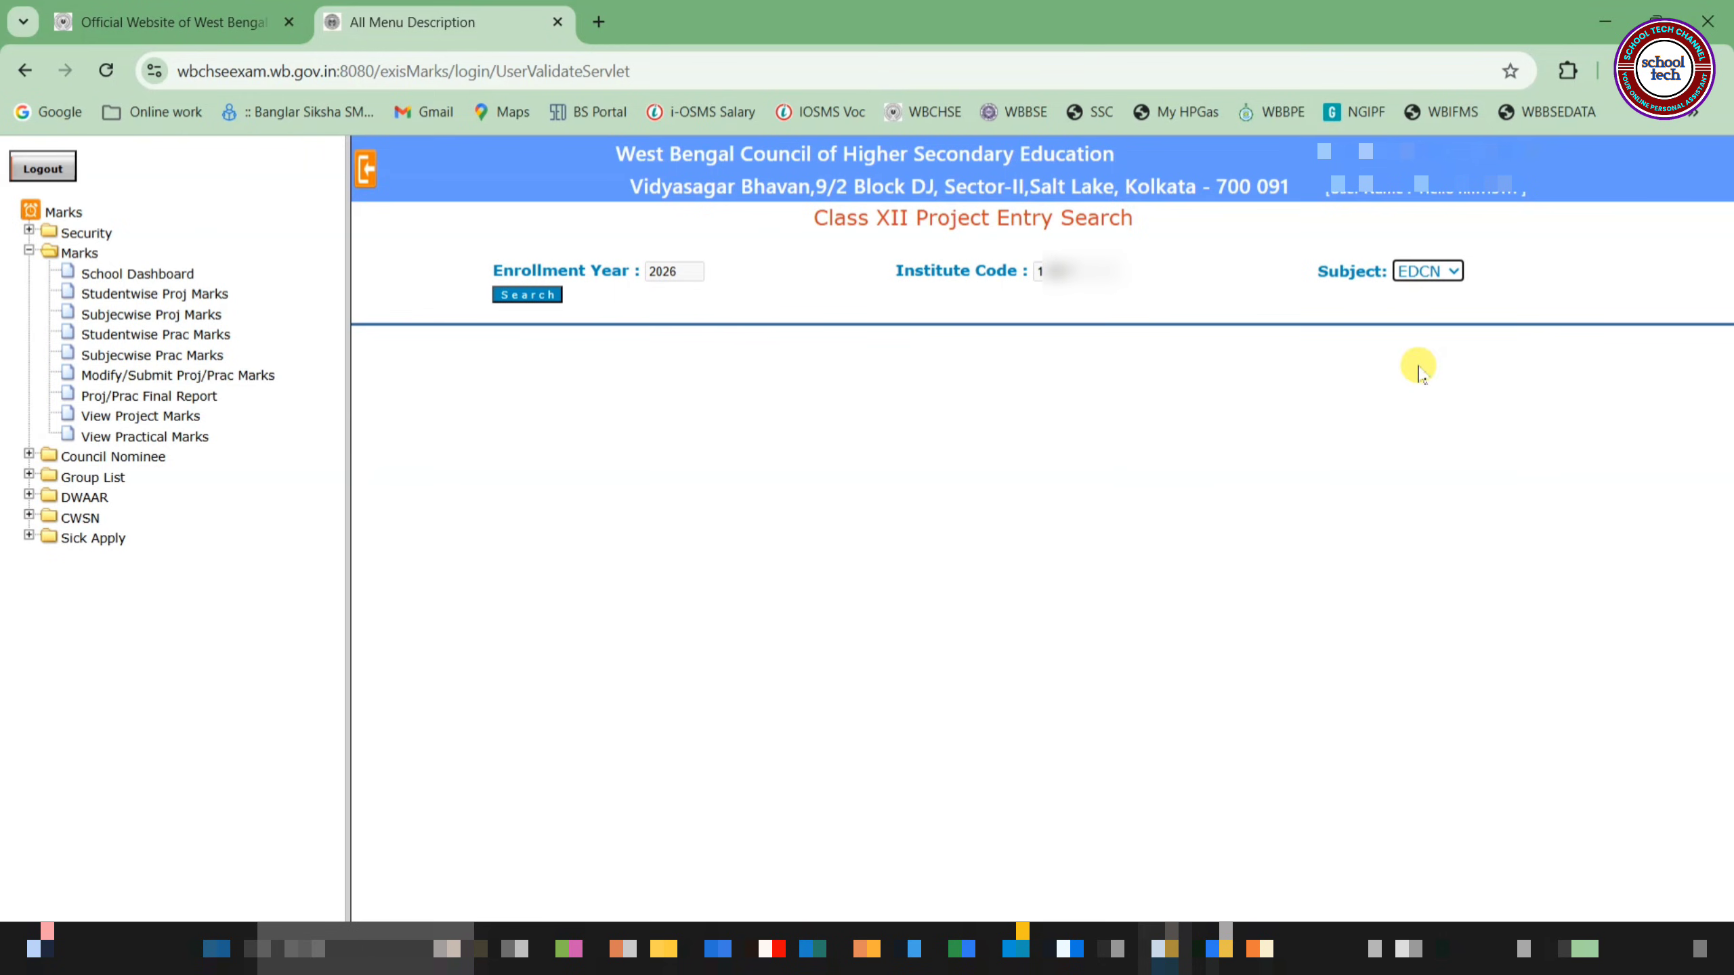
left_click(520, 295)
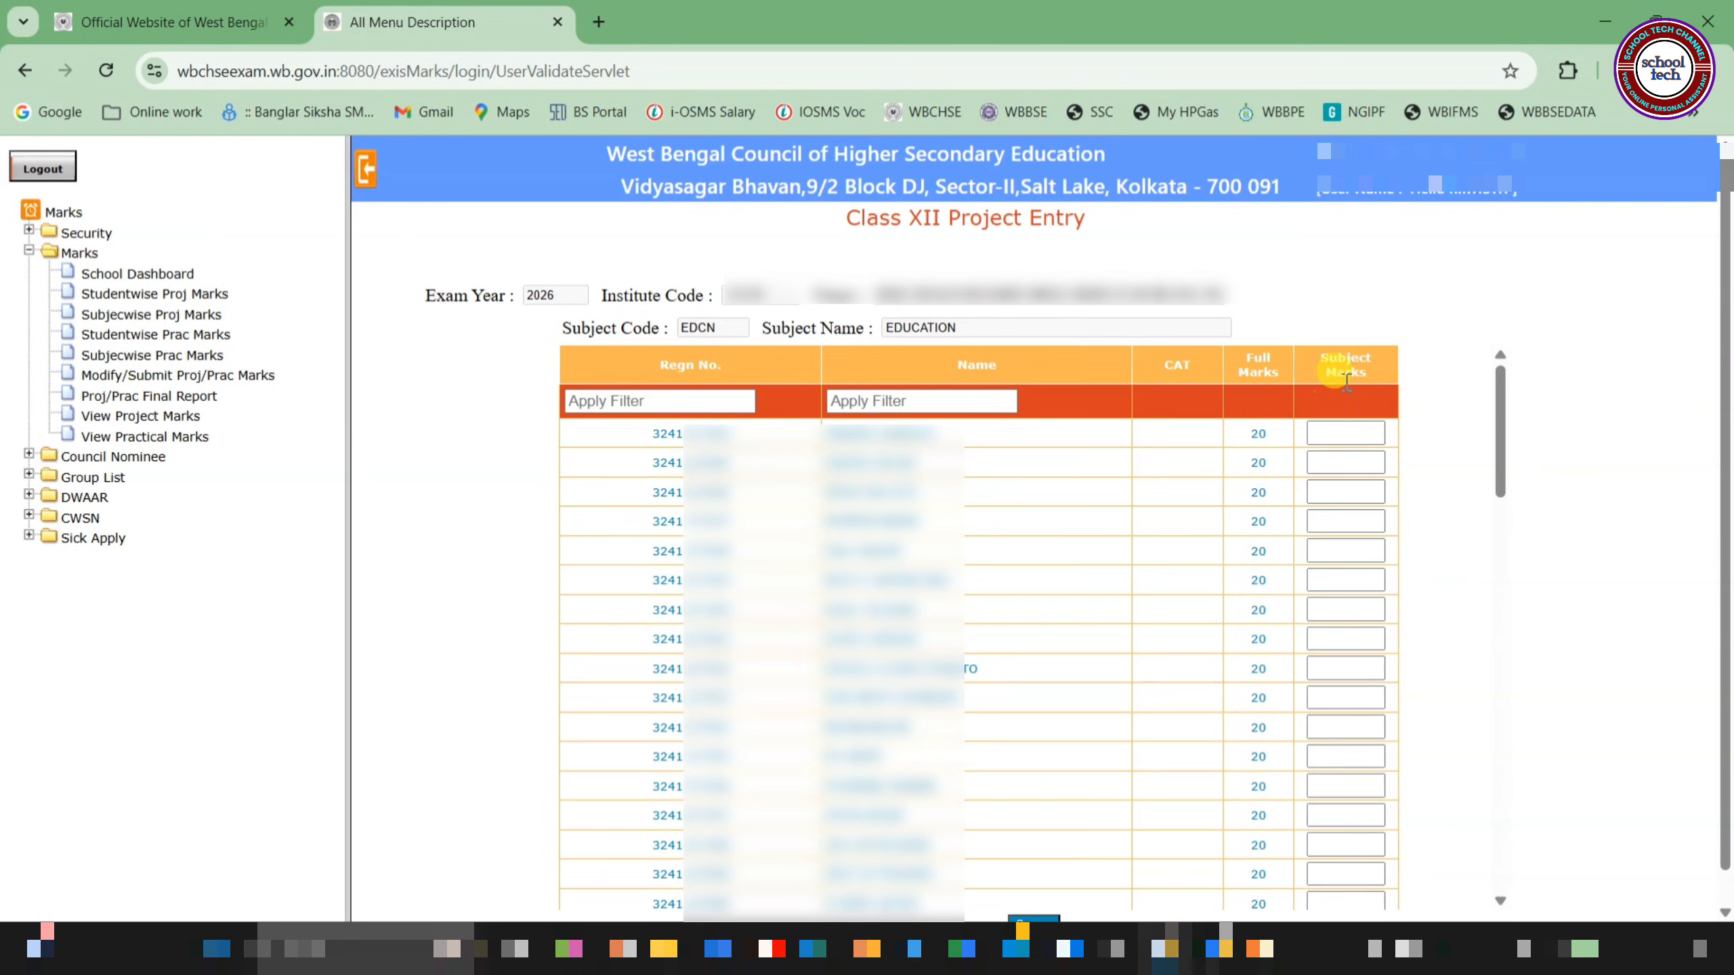
Enter 20 as each student's Education project mark, correcting the last entry, and save
left_click(1340, 435)
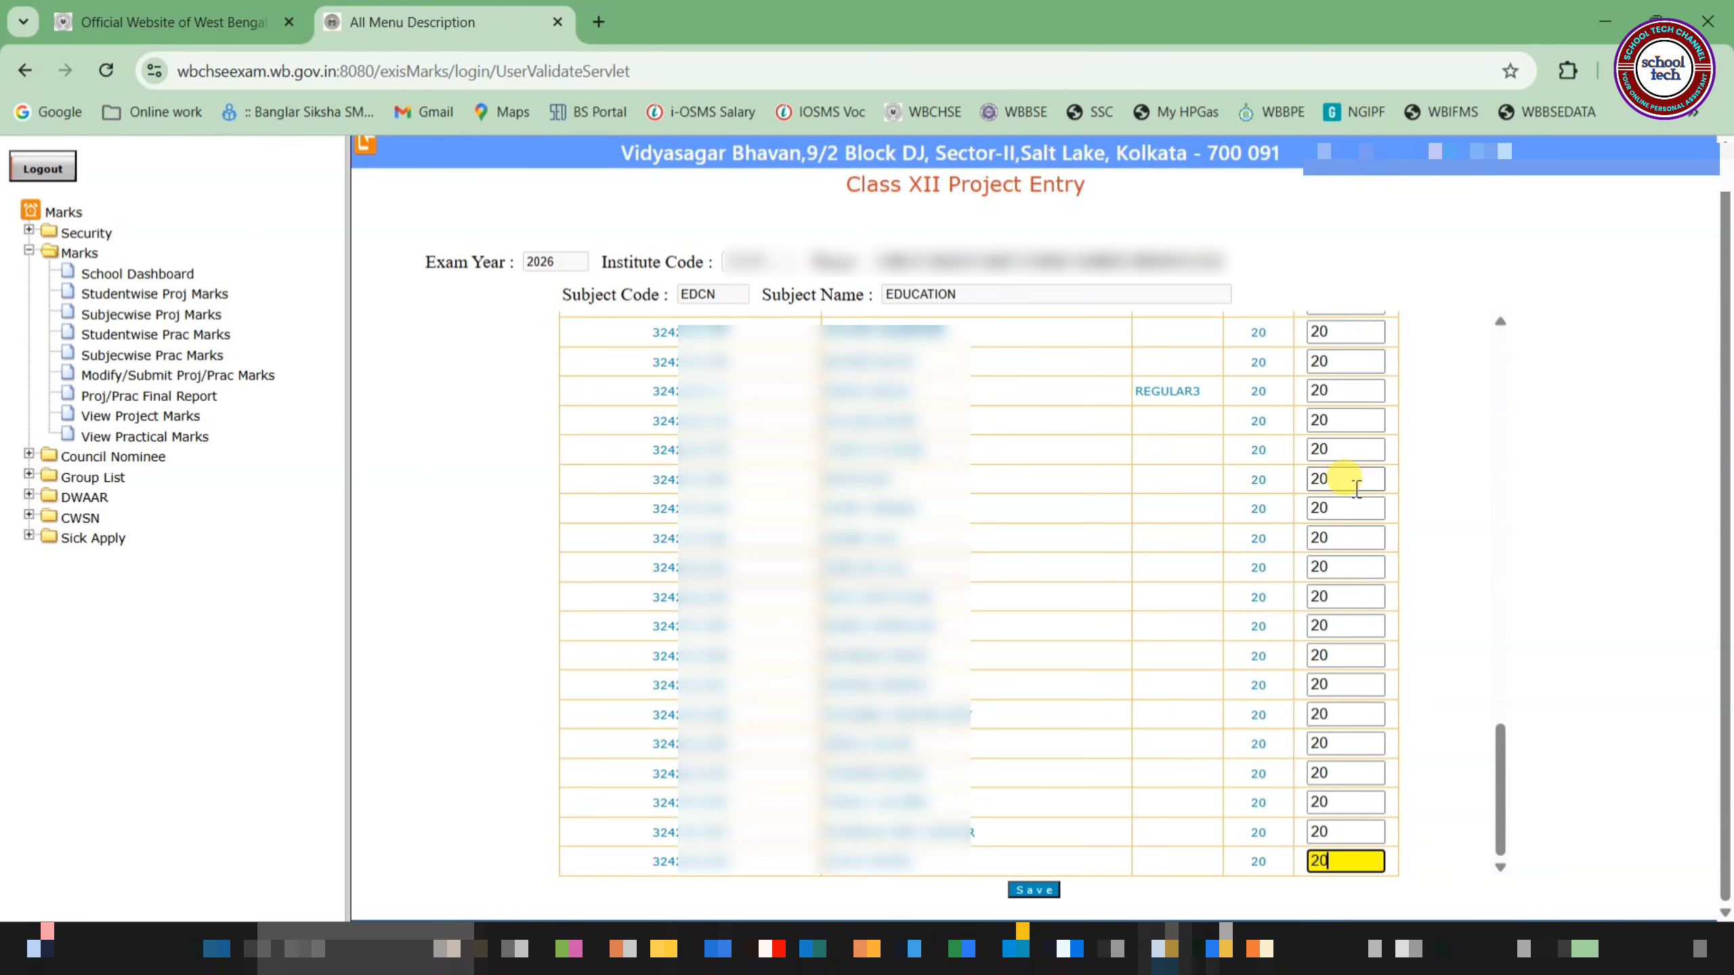
key("BackSpace")
key("BackSpace")
type("AB")
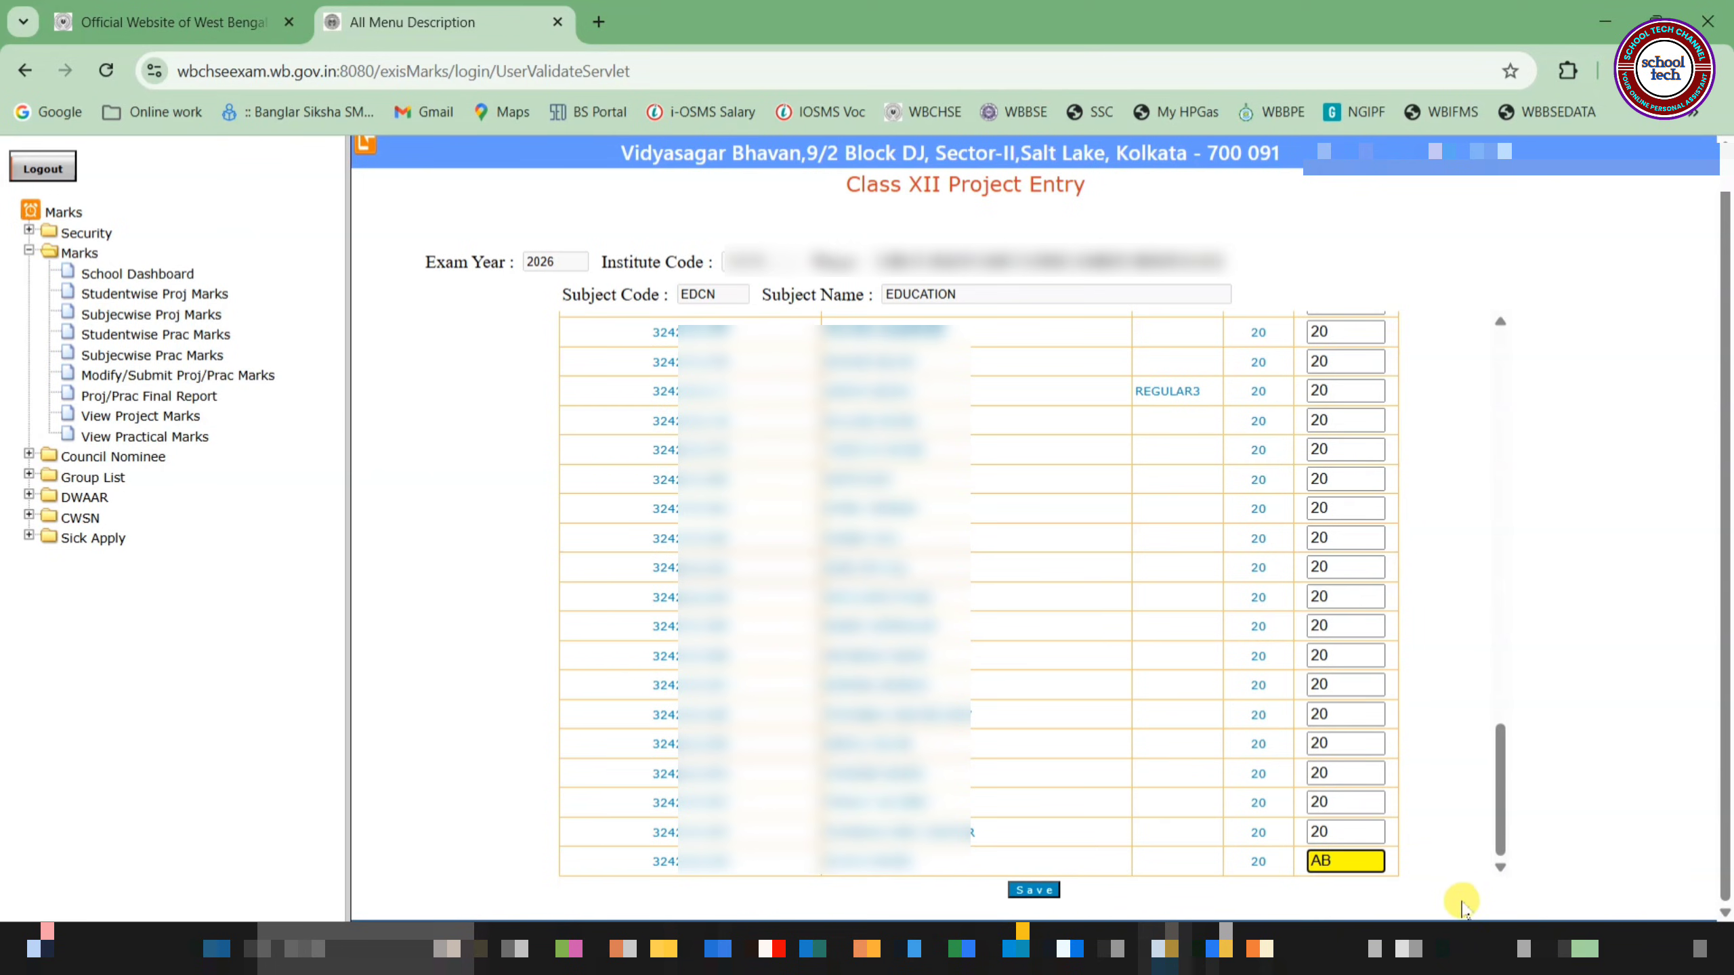
key("BackSpace")
key("BackSpace")
type("20")
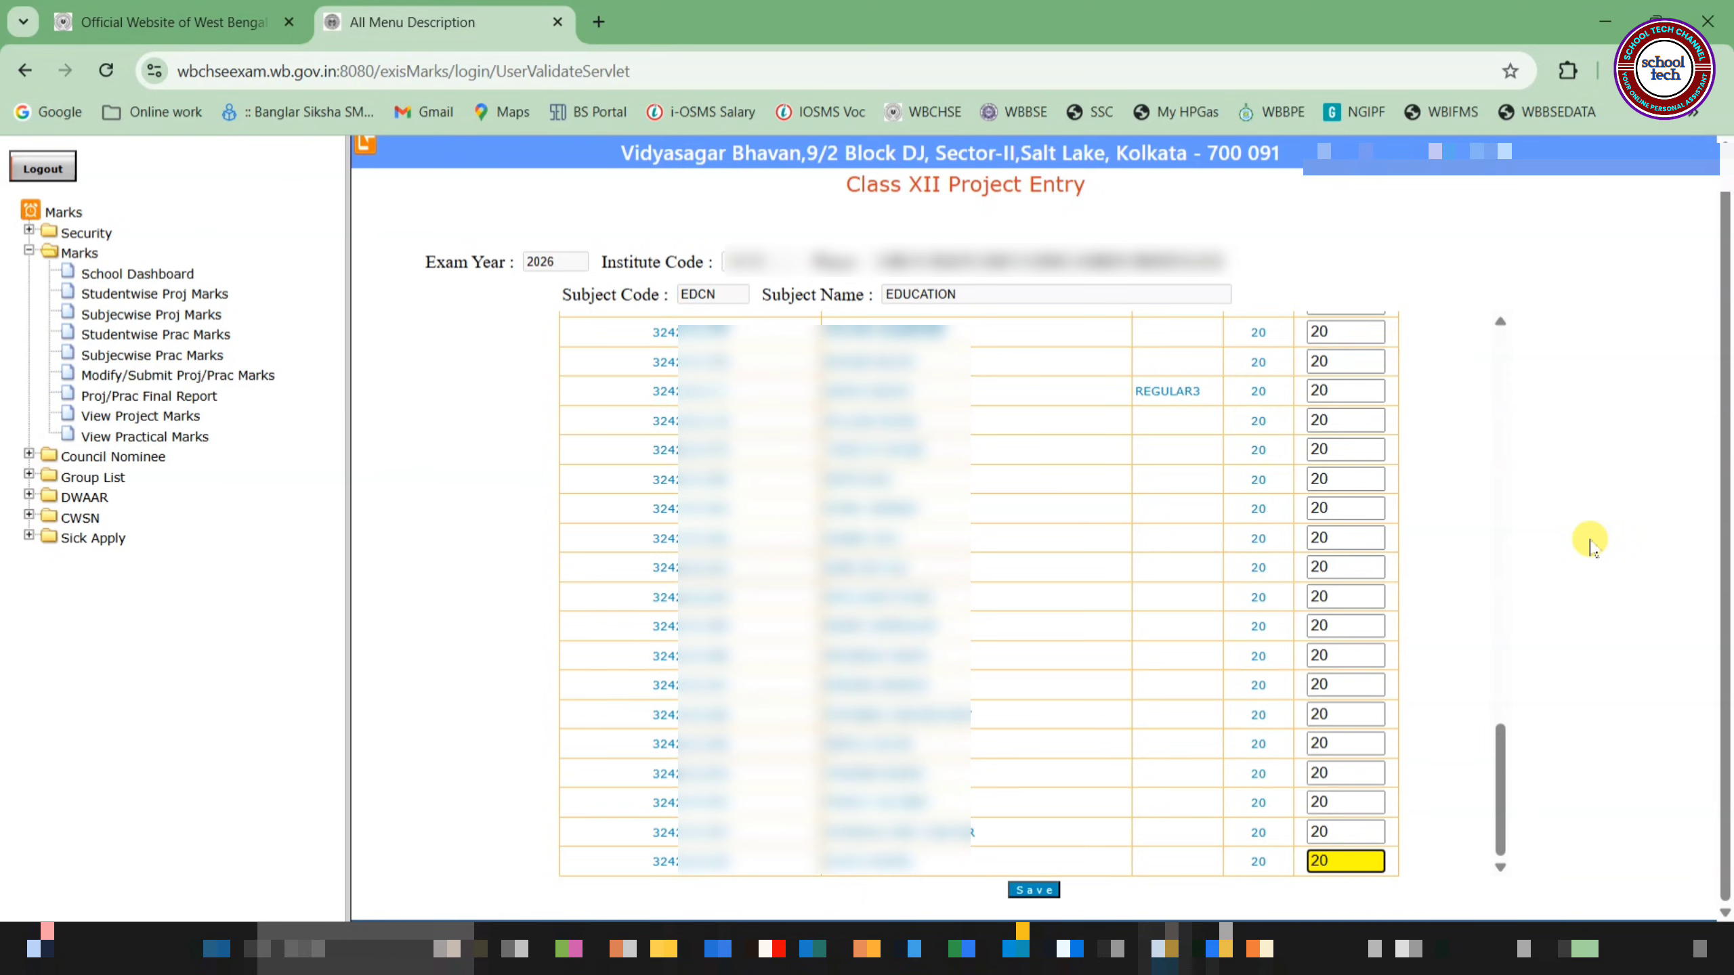
left_click(1034, 890)
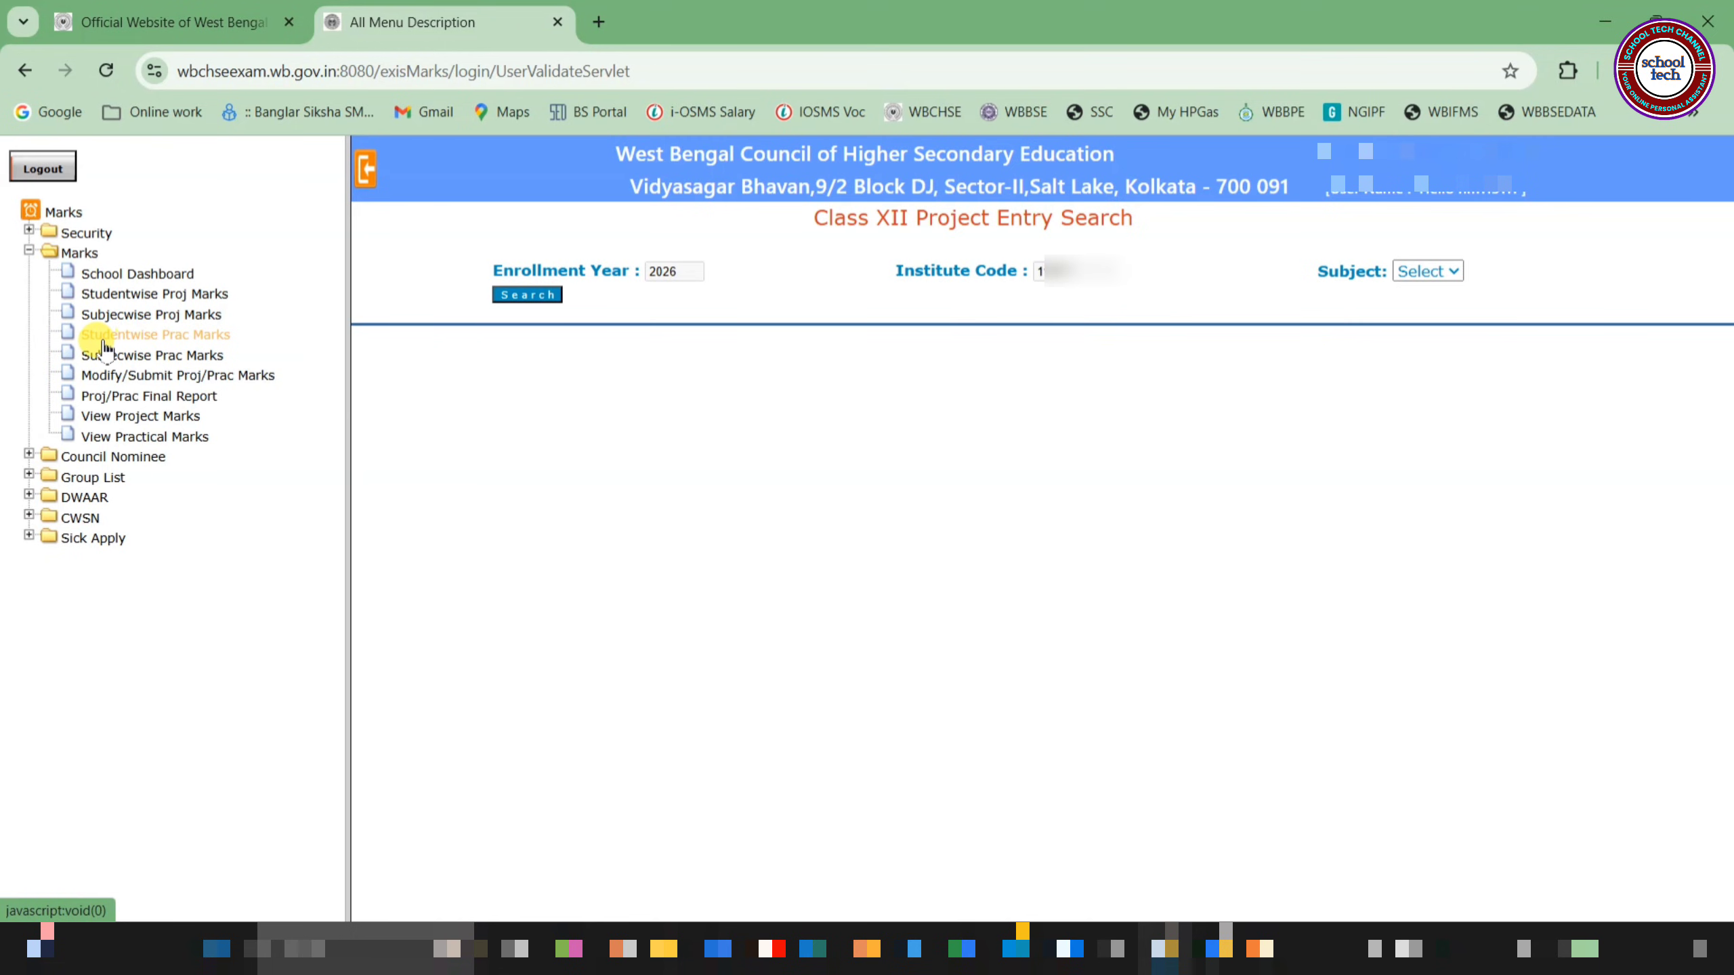
left_click(172, 336)
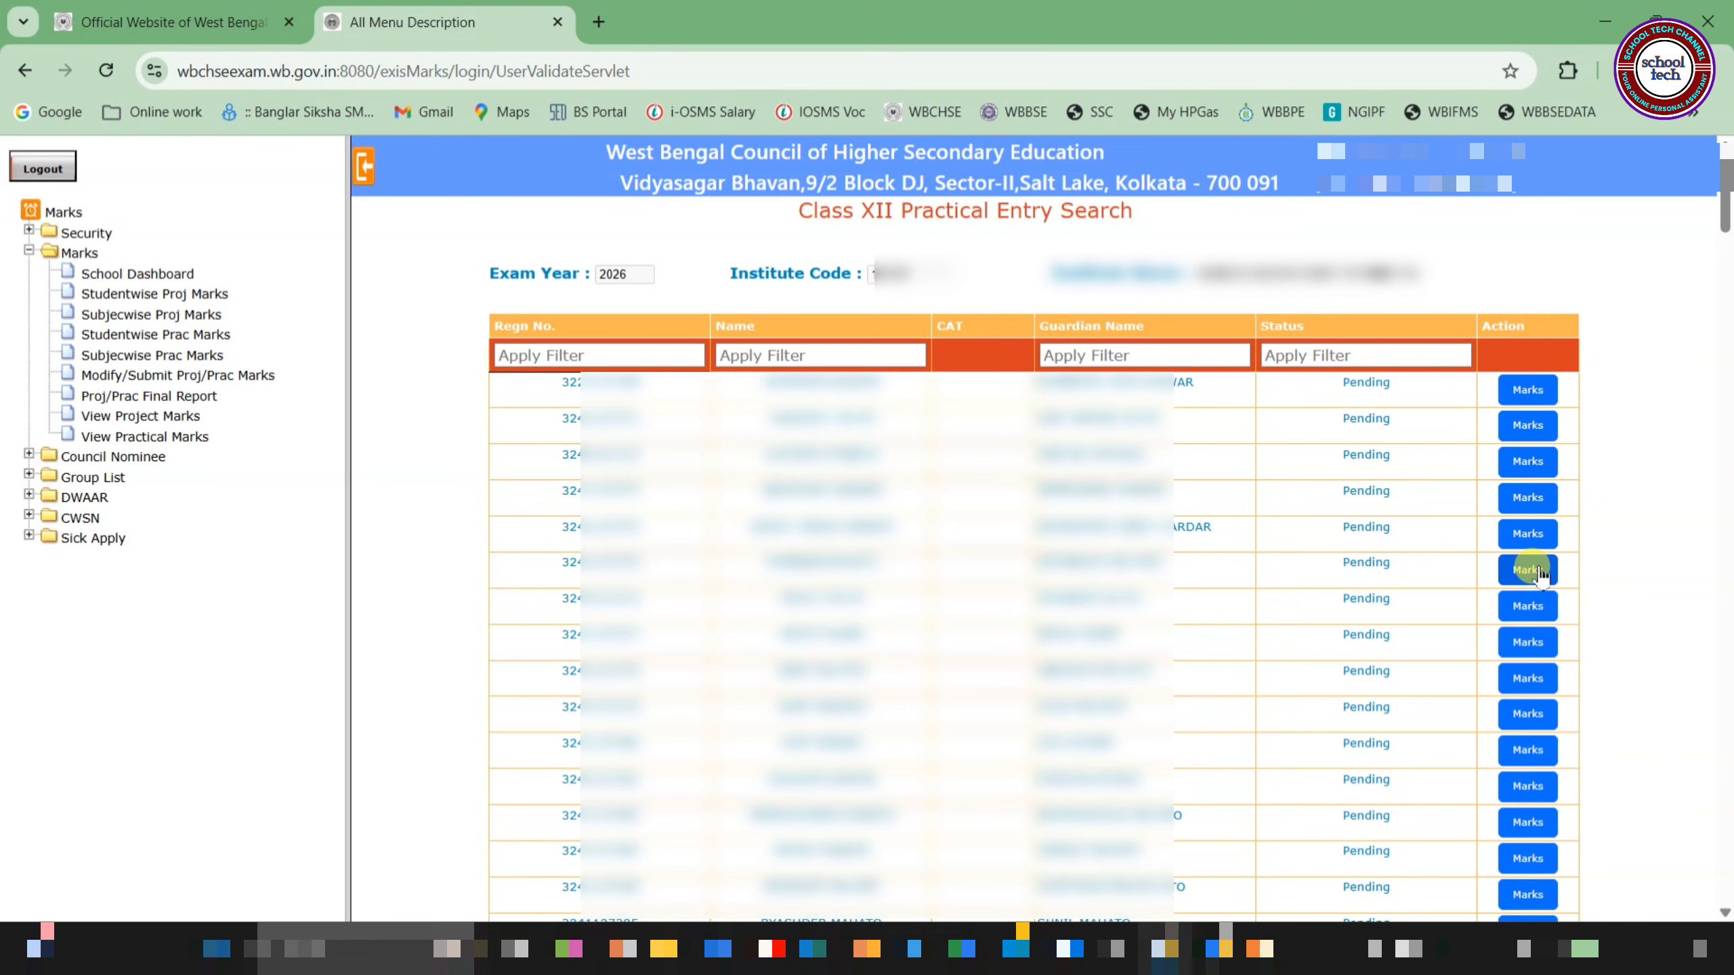
left_click(1524, 394)
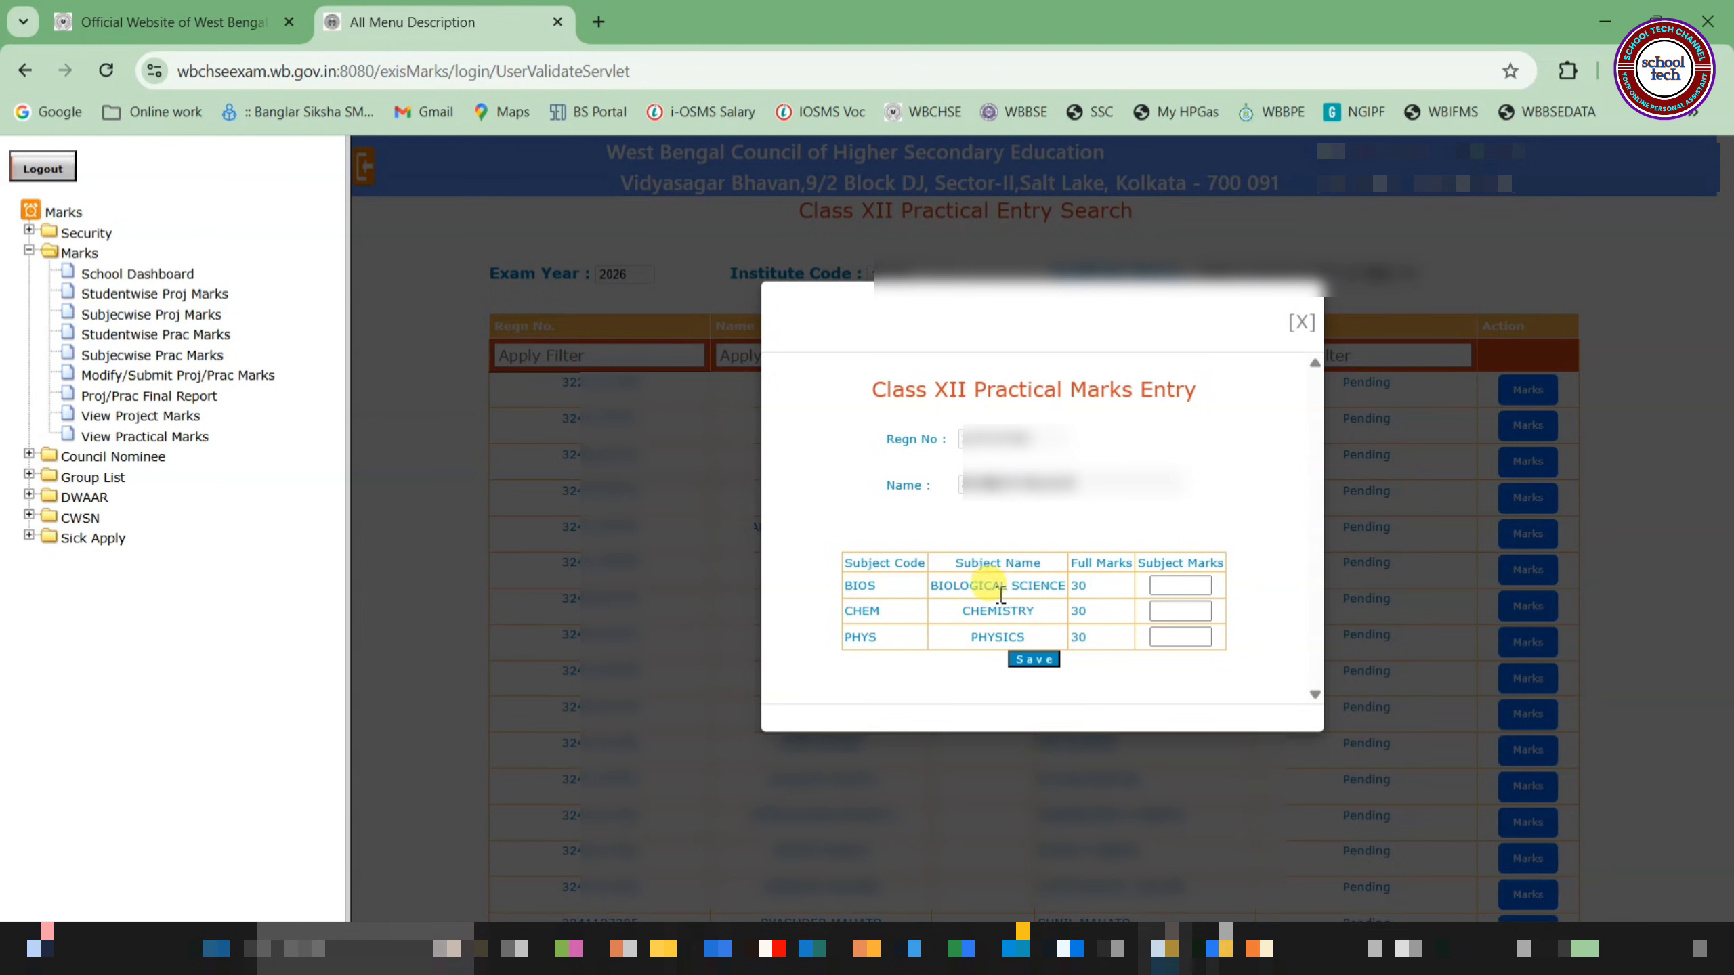
left_click(1191, 582)
left_click(1187, 637)
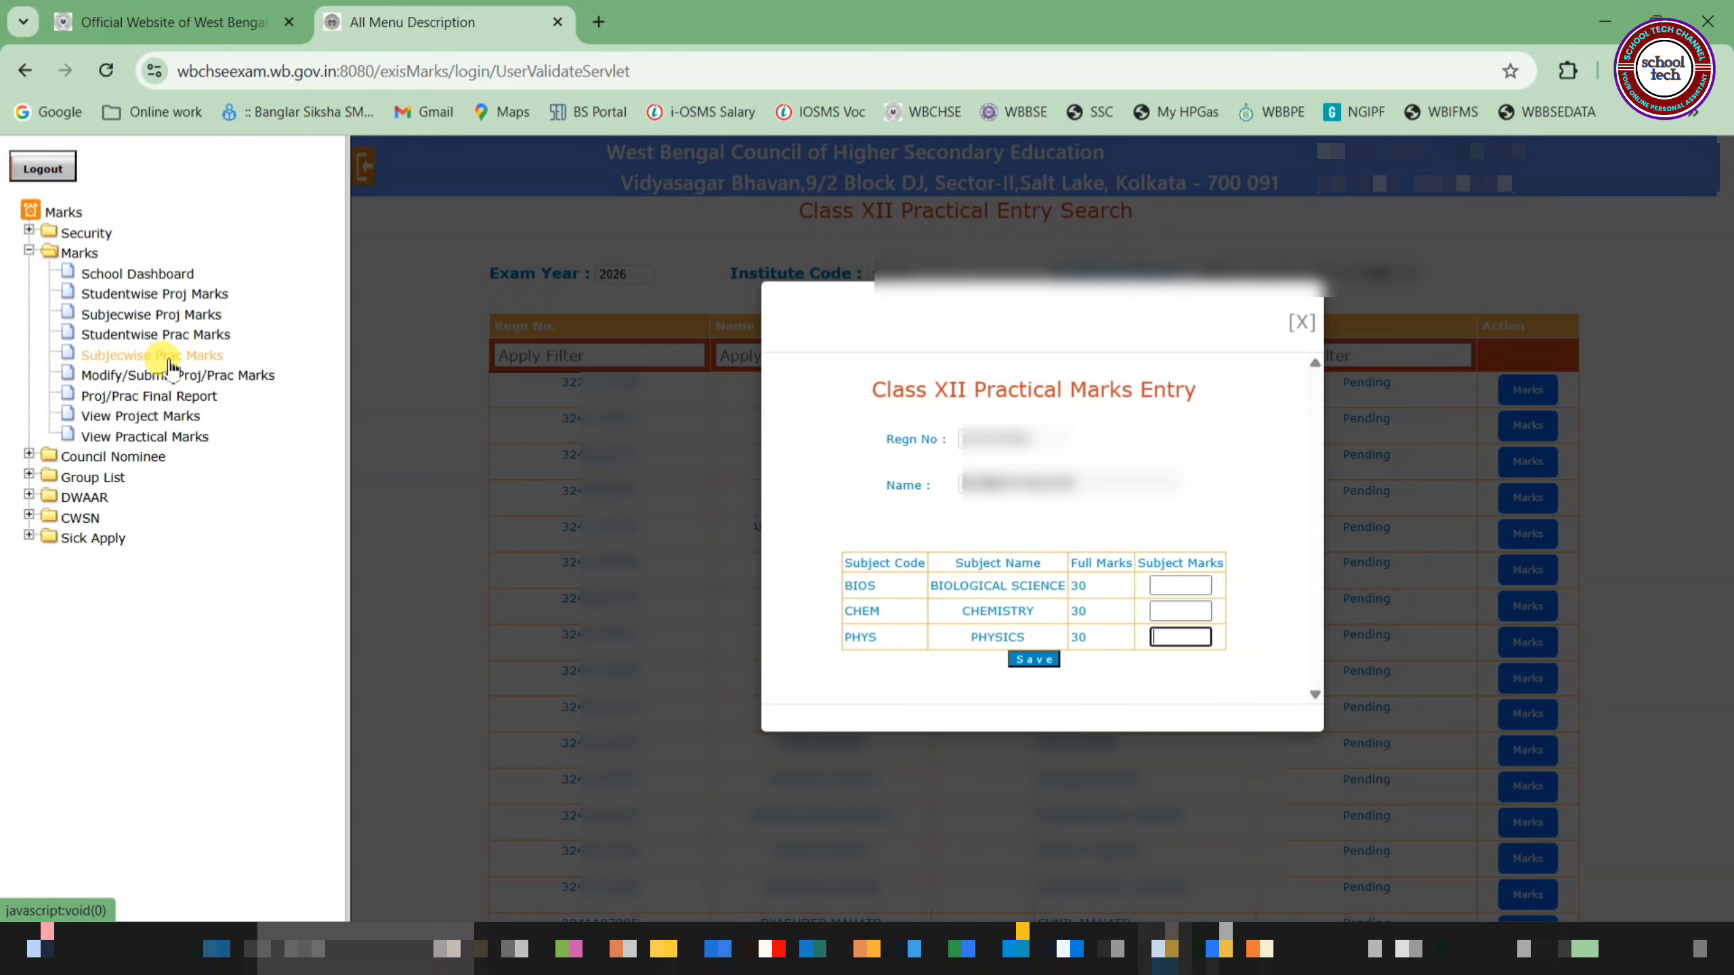
Switch to Subjecwise Prac Marks and choose BIOS as the subject
left_click(111, 358)
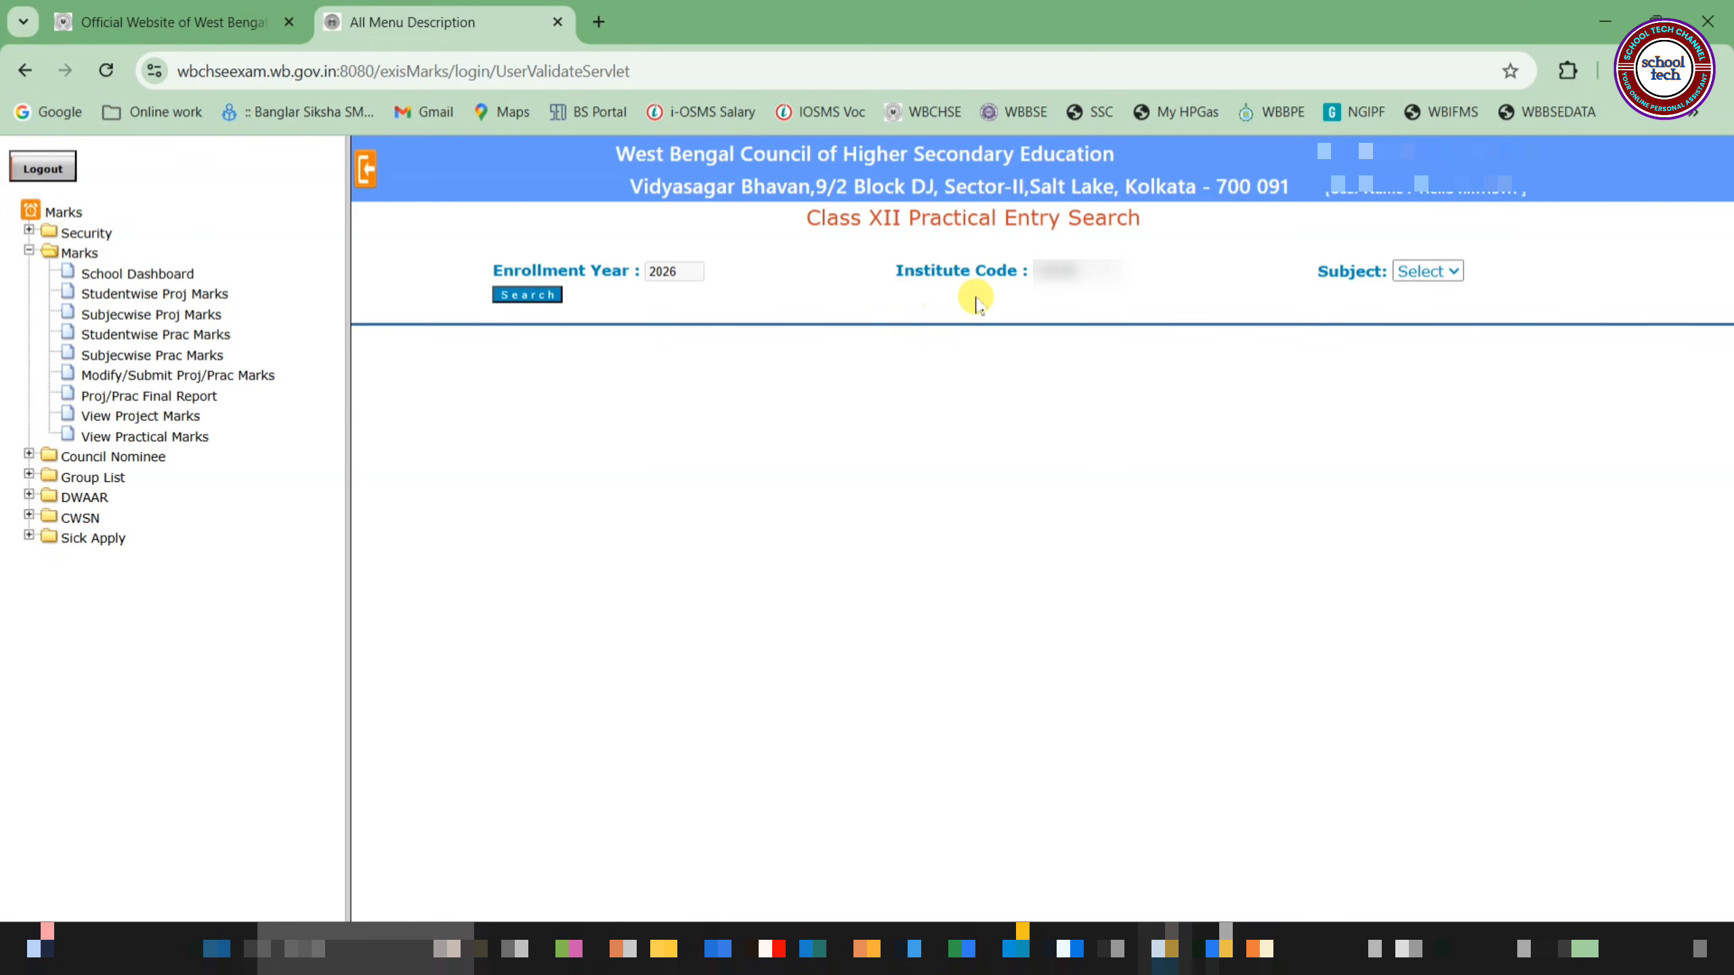
left_click(1421, 273)
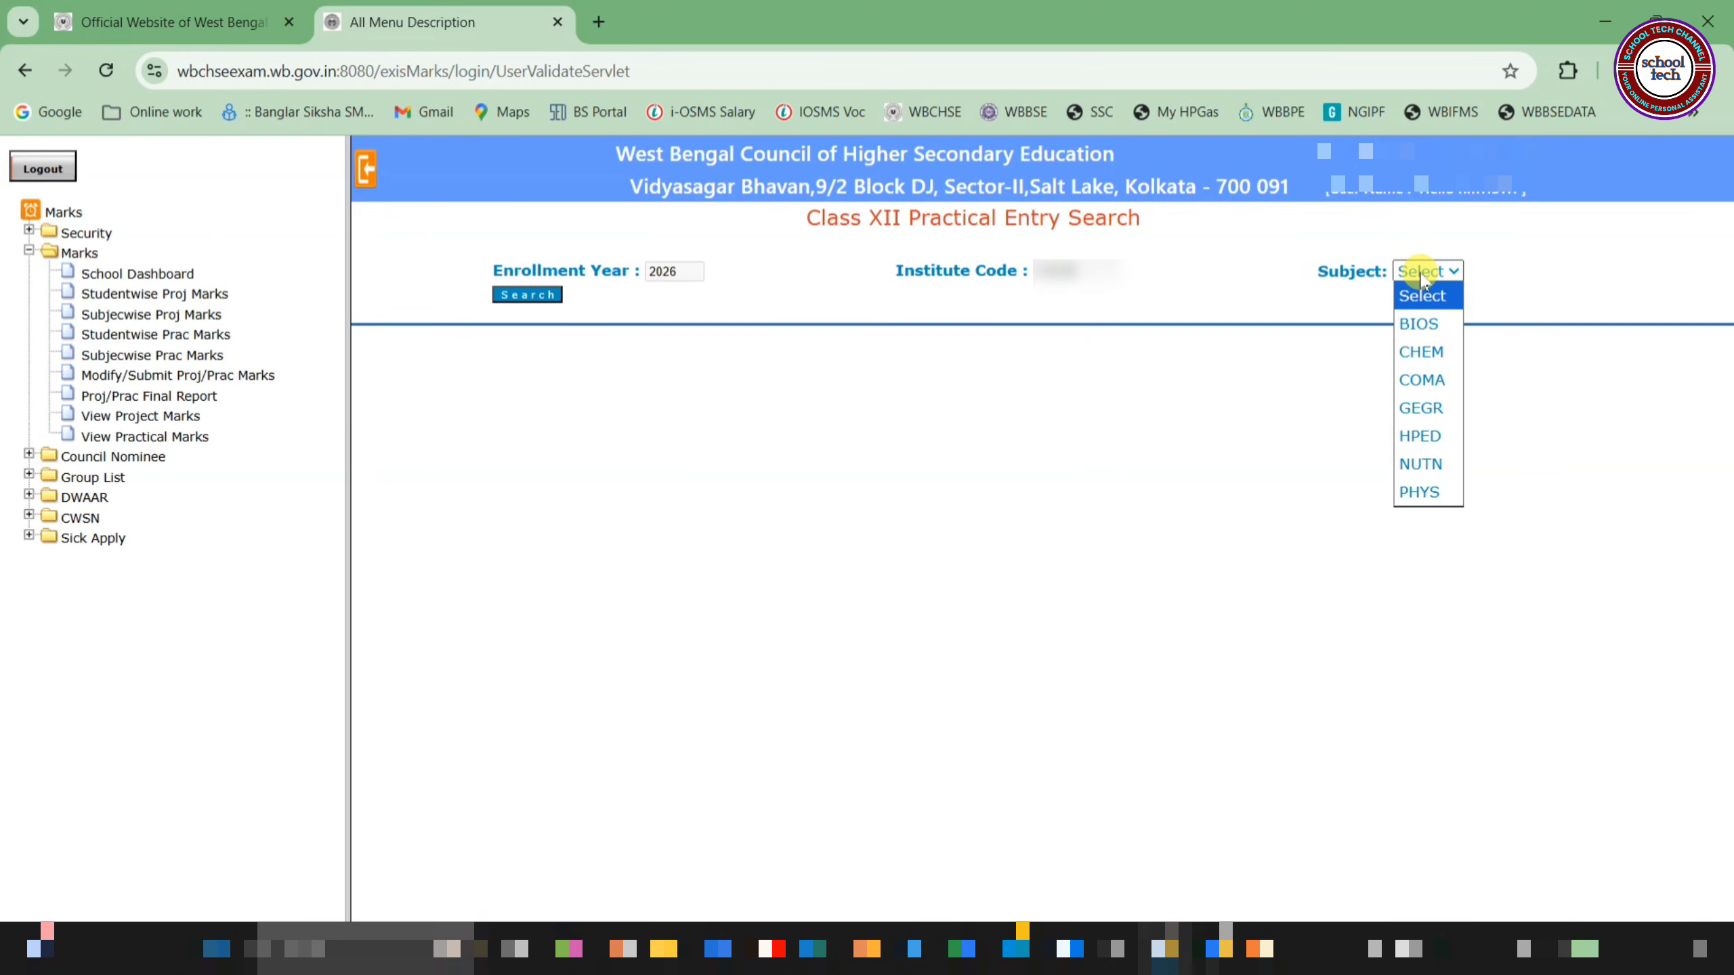
left_click(1417, 324)
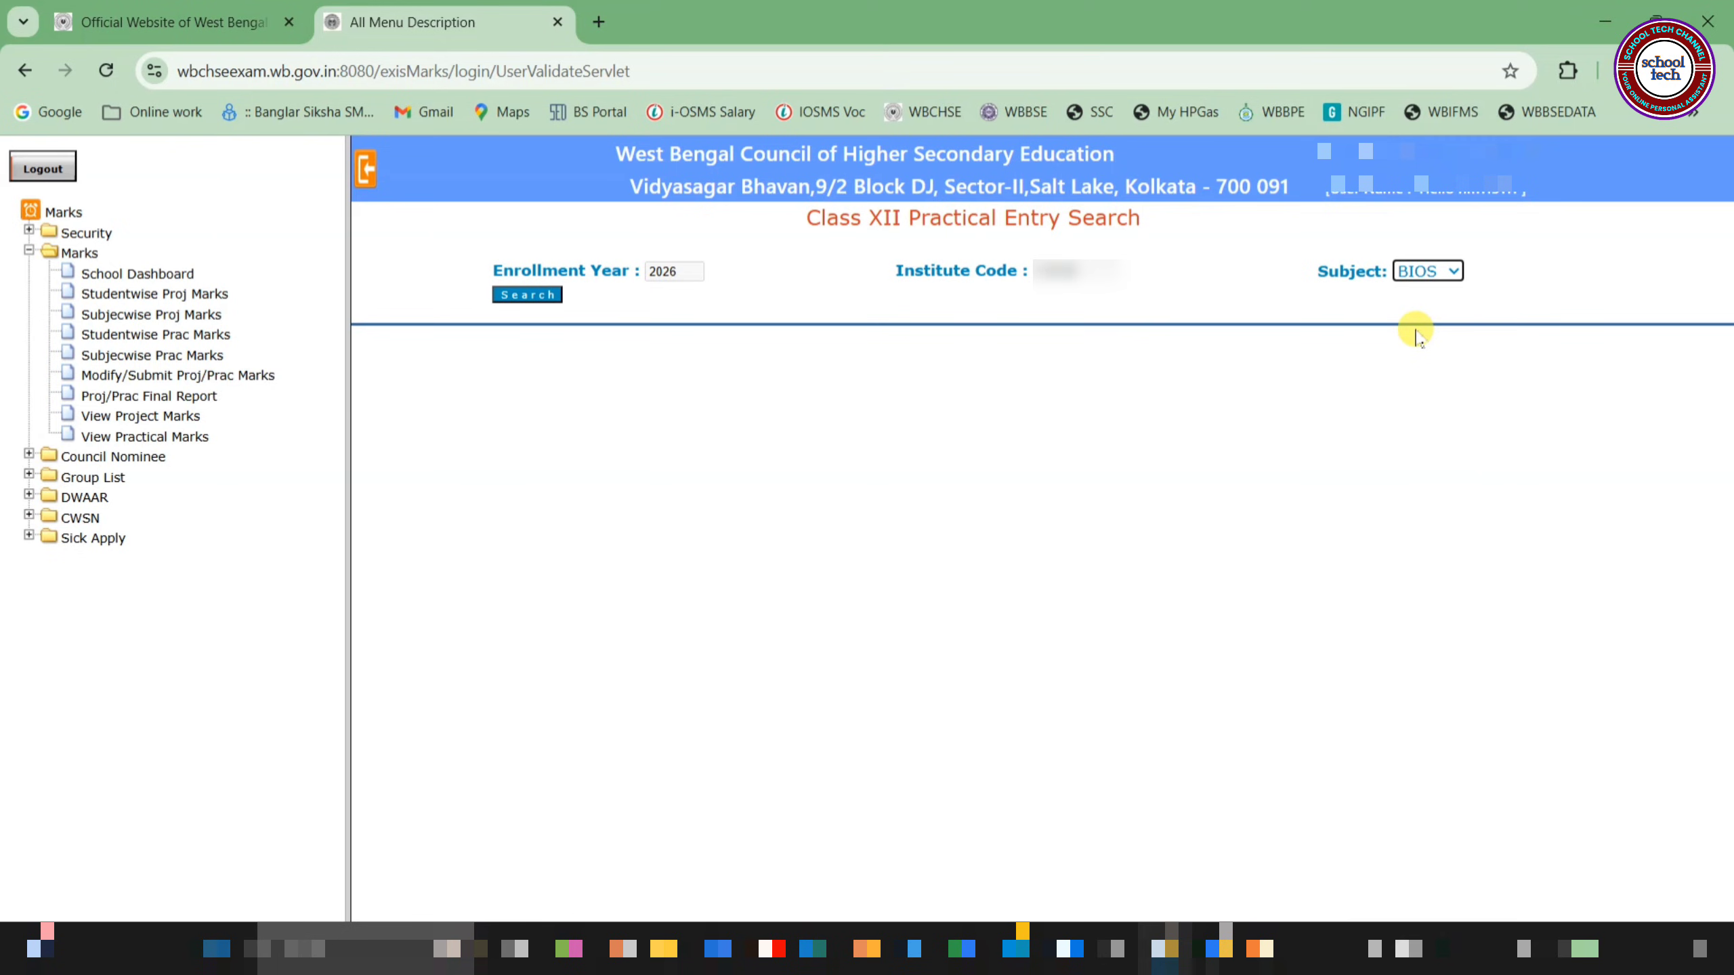
Search the BIOS practical table, 30 full marks per student, and select the first marks box
left_click(522, 298)
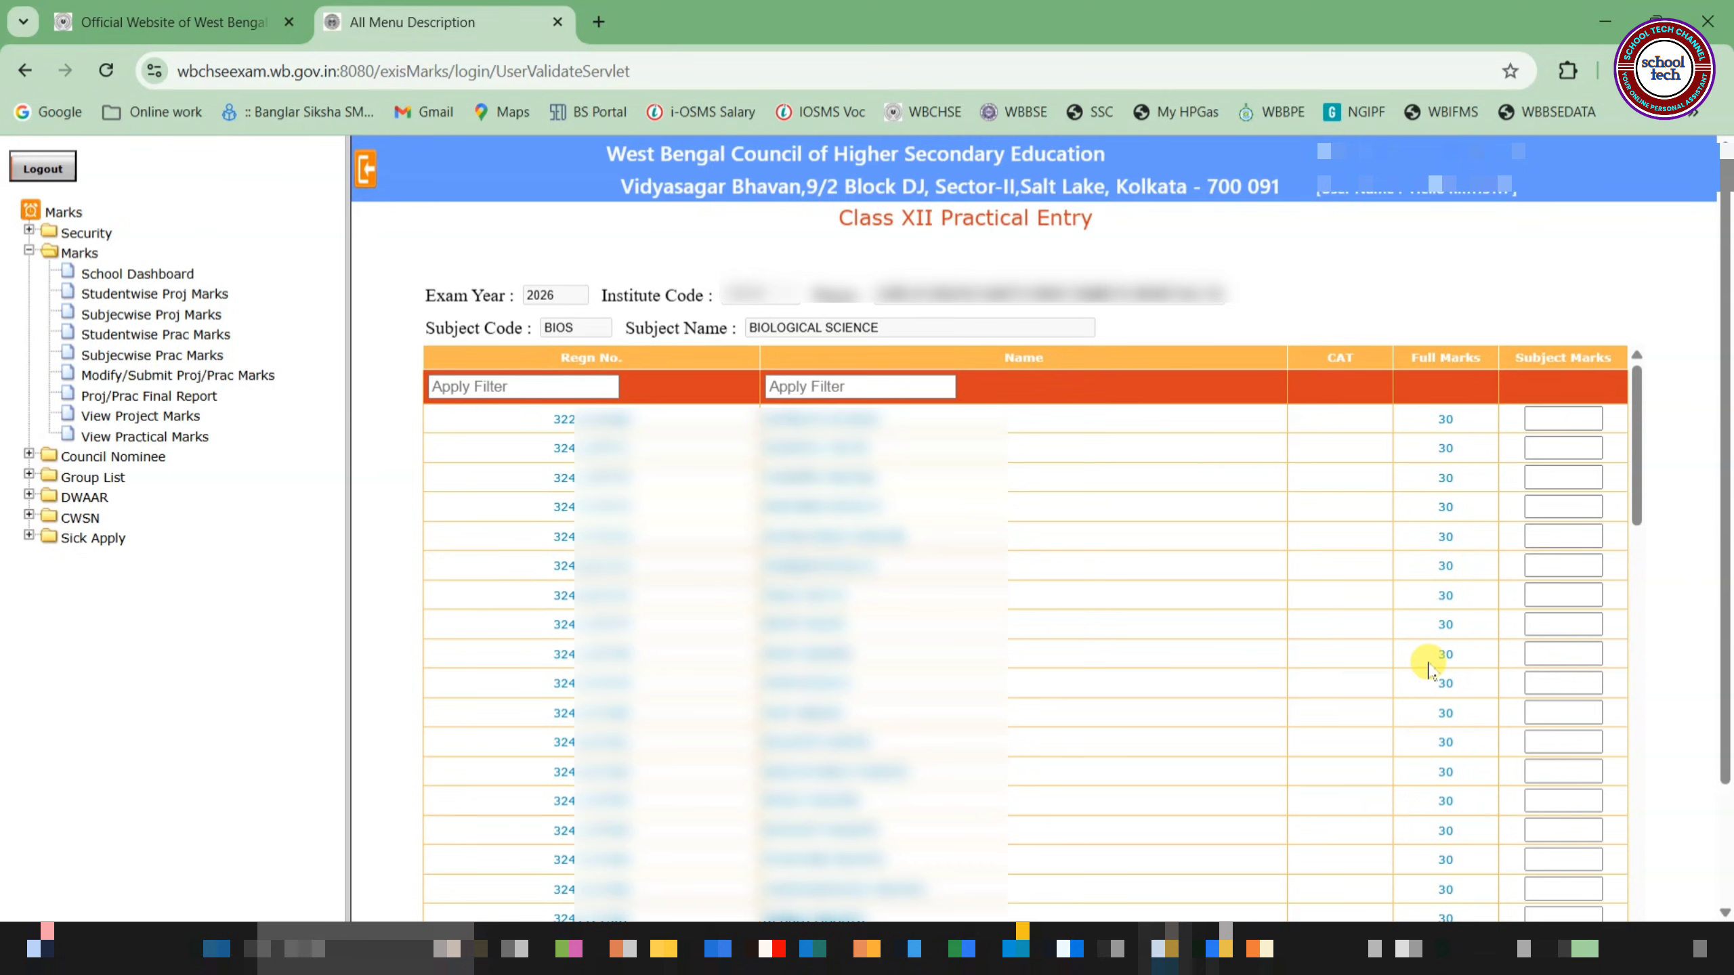
left_click(1559, 418)
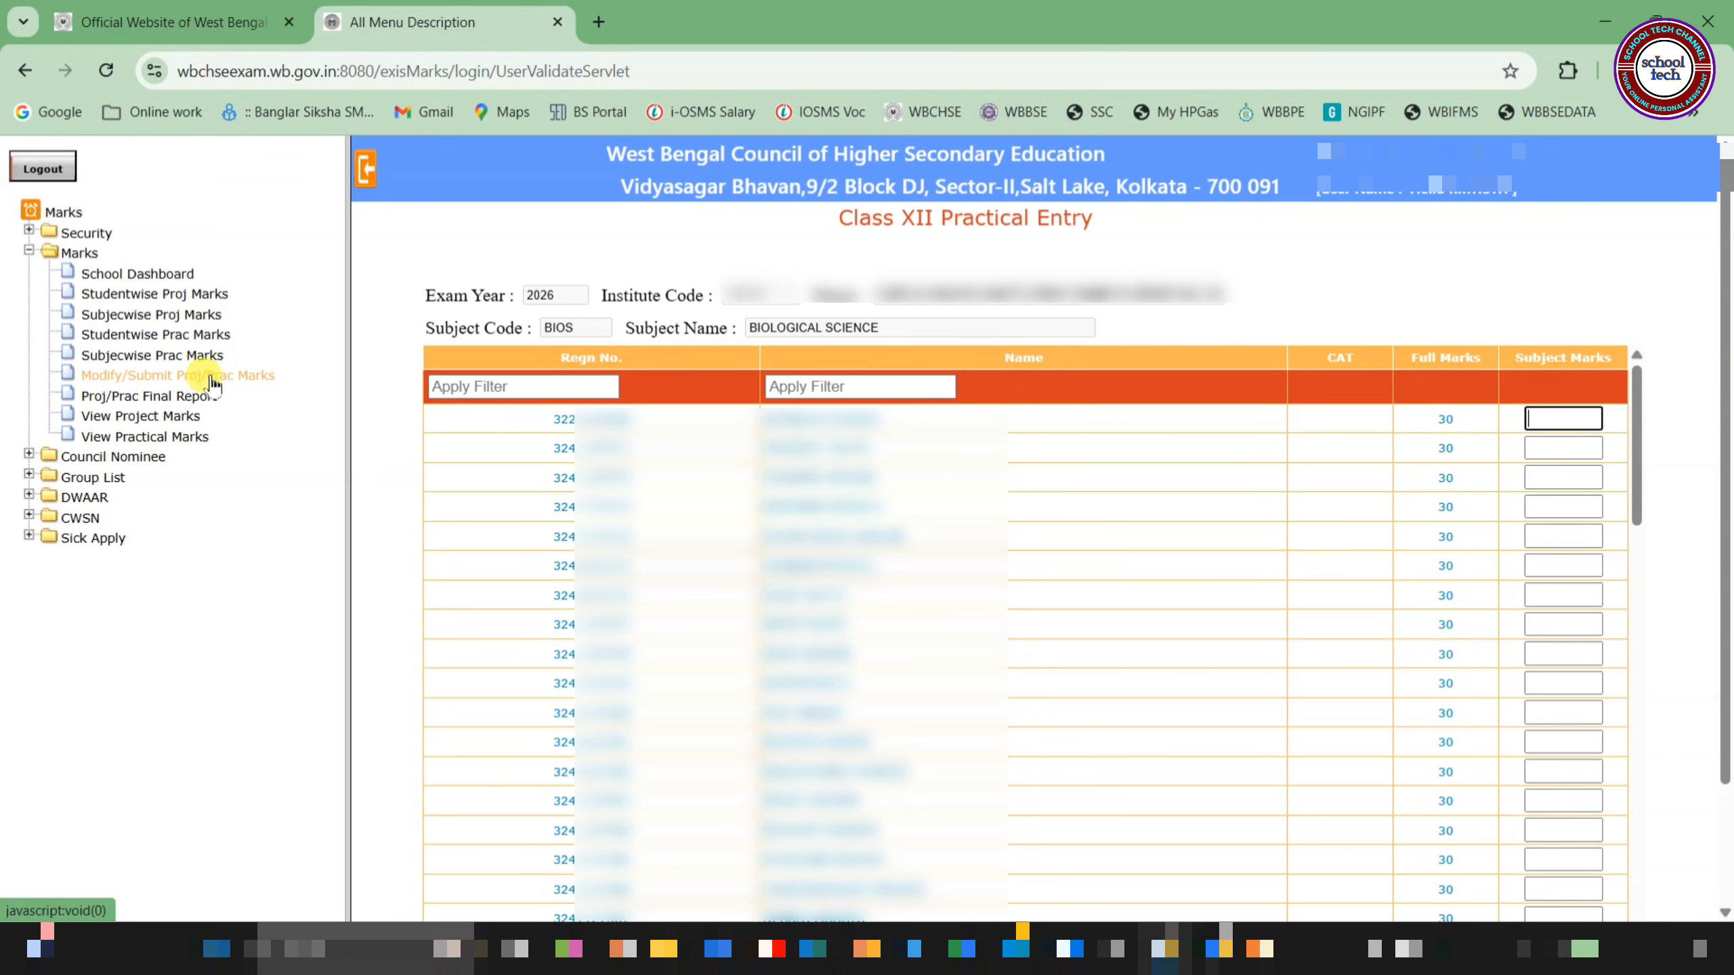
Open Modify/Submit Proj/Prac Marks and tick the first student's row
left_click(179, 375)
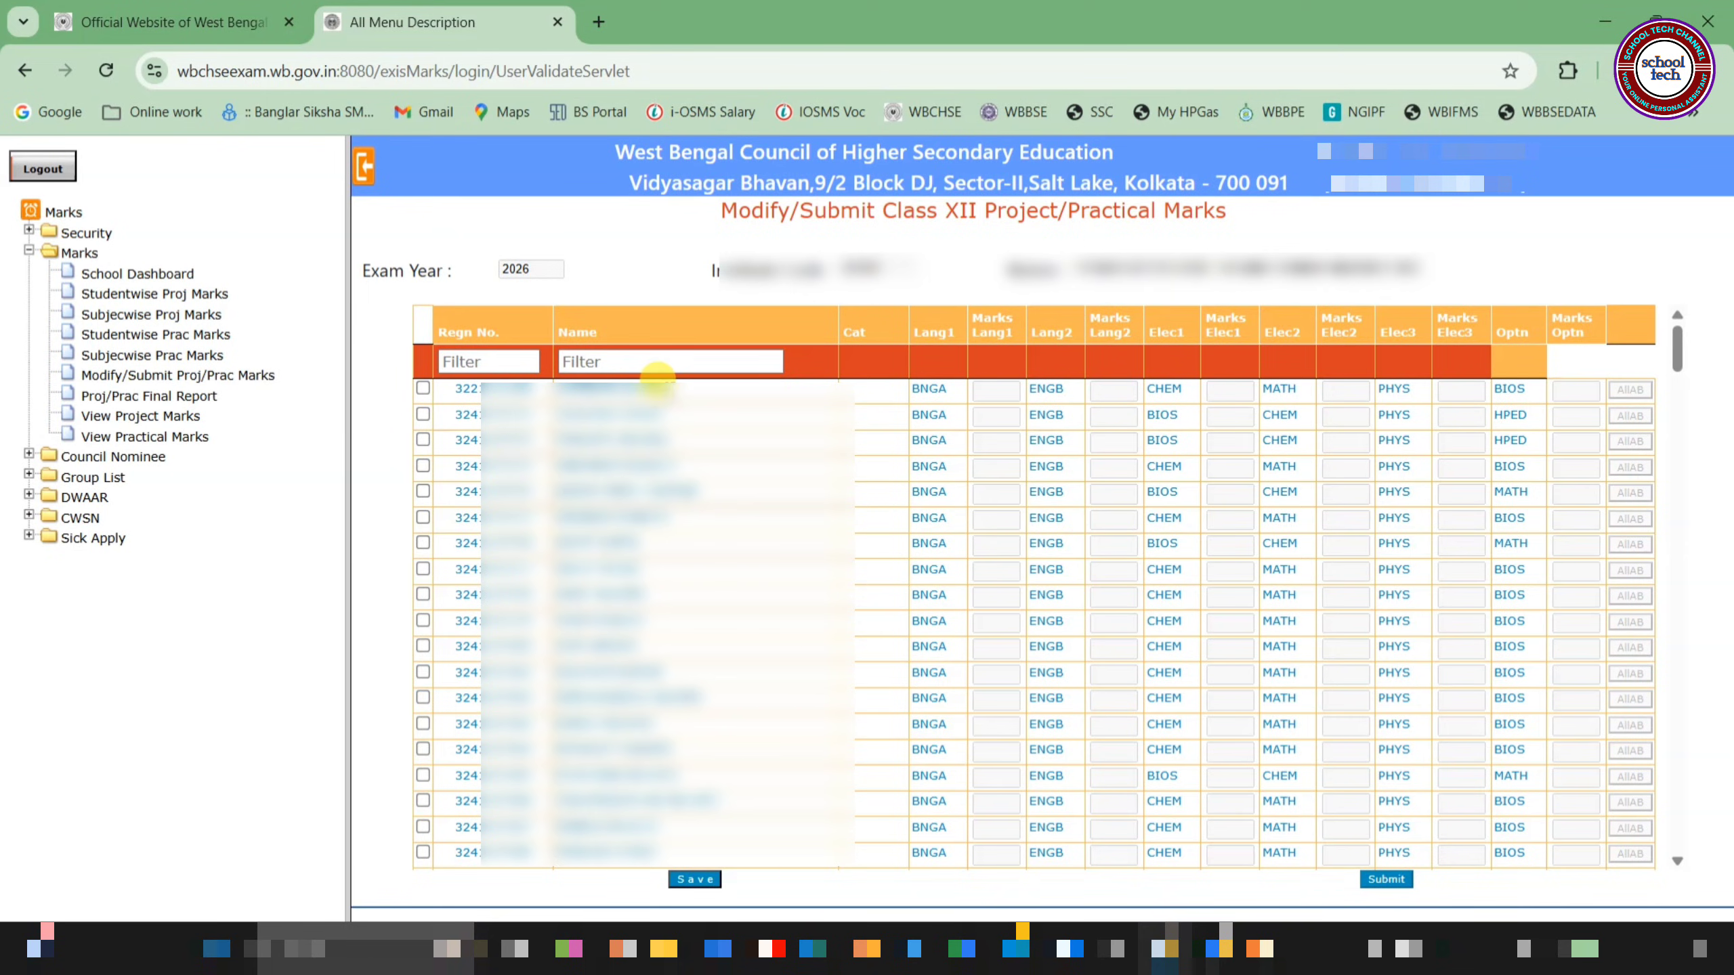
left_click(425, 388)
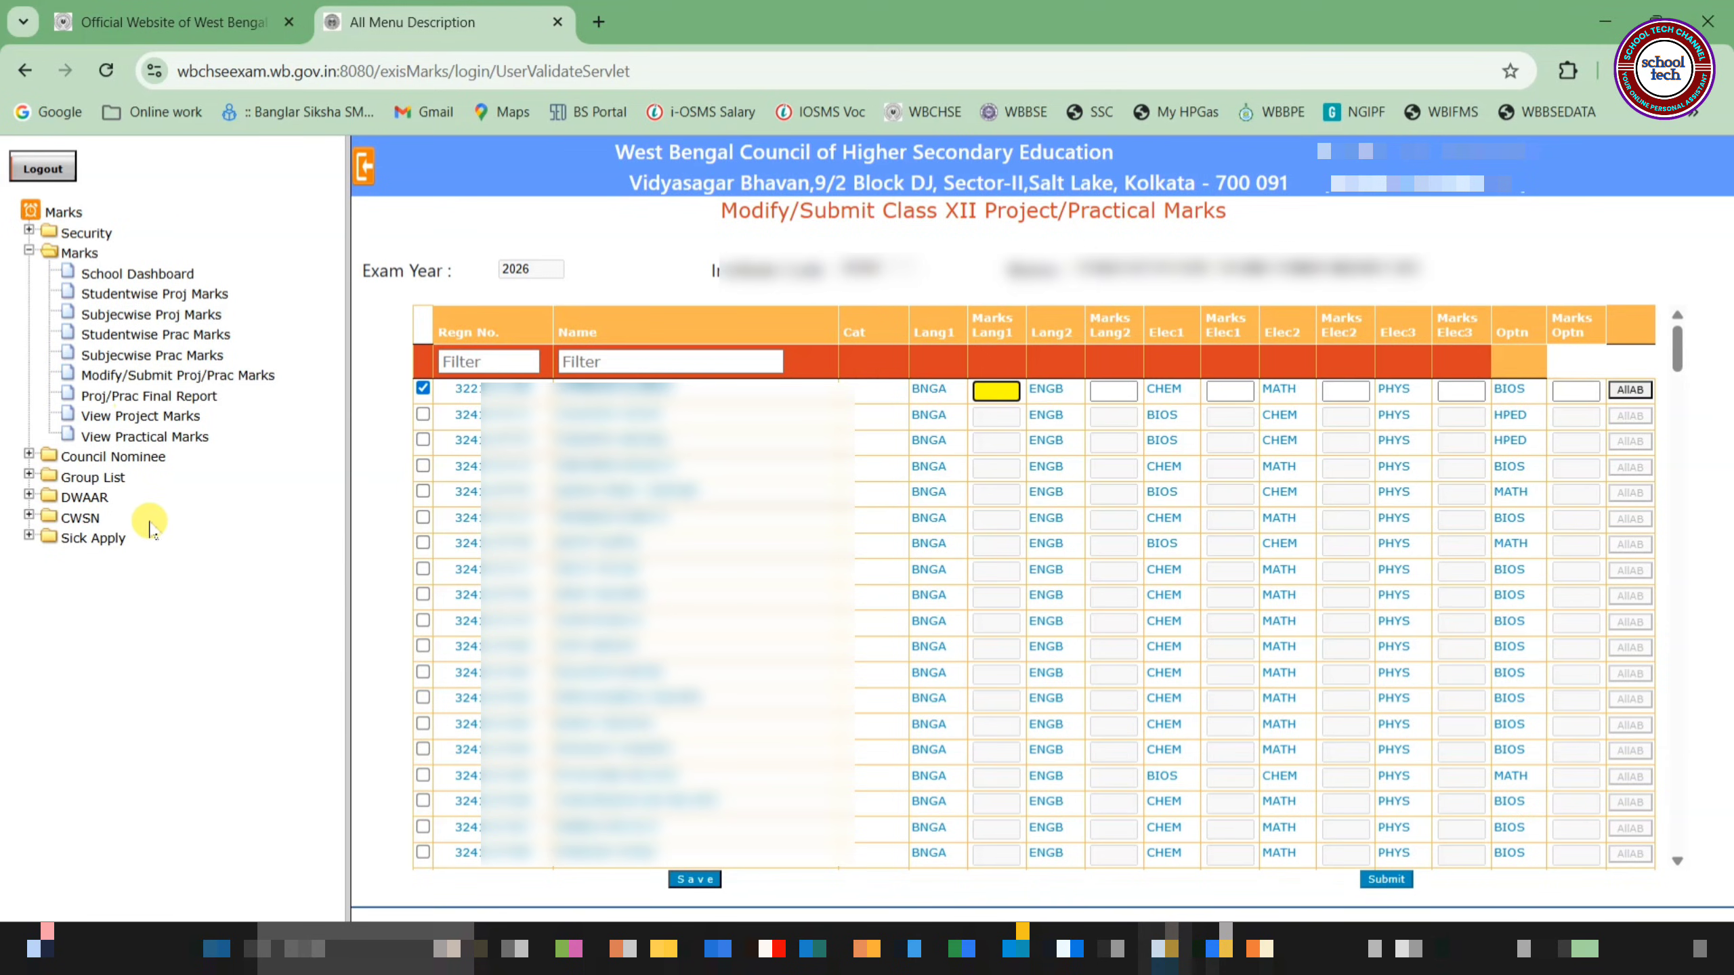
Open the Proj/Prac Final Report page for Exam Year 2026
left_click(196, 403)
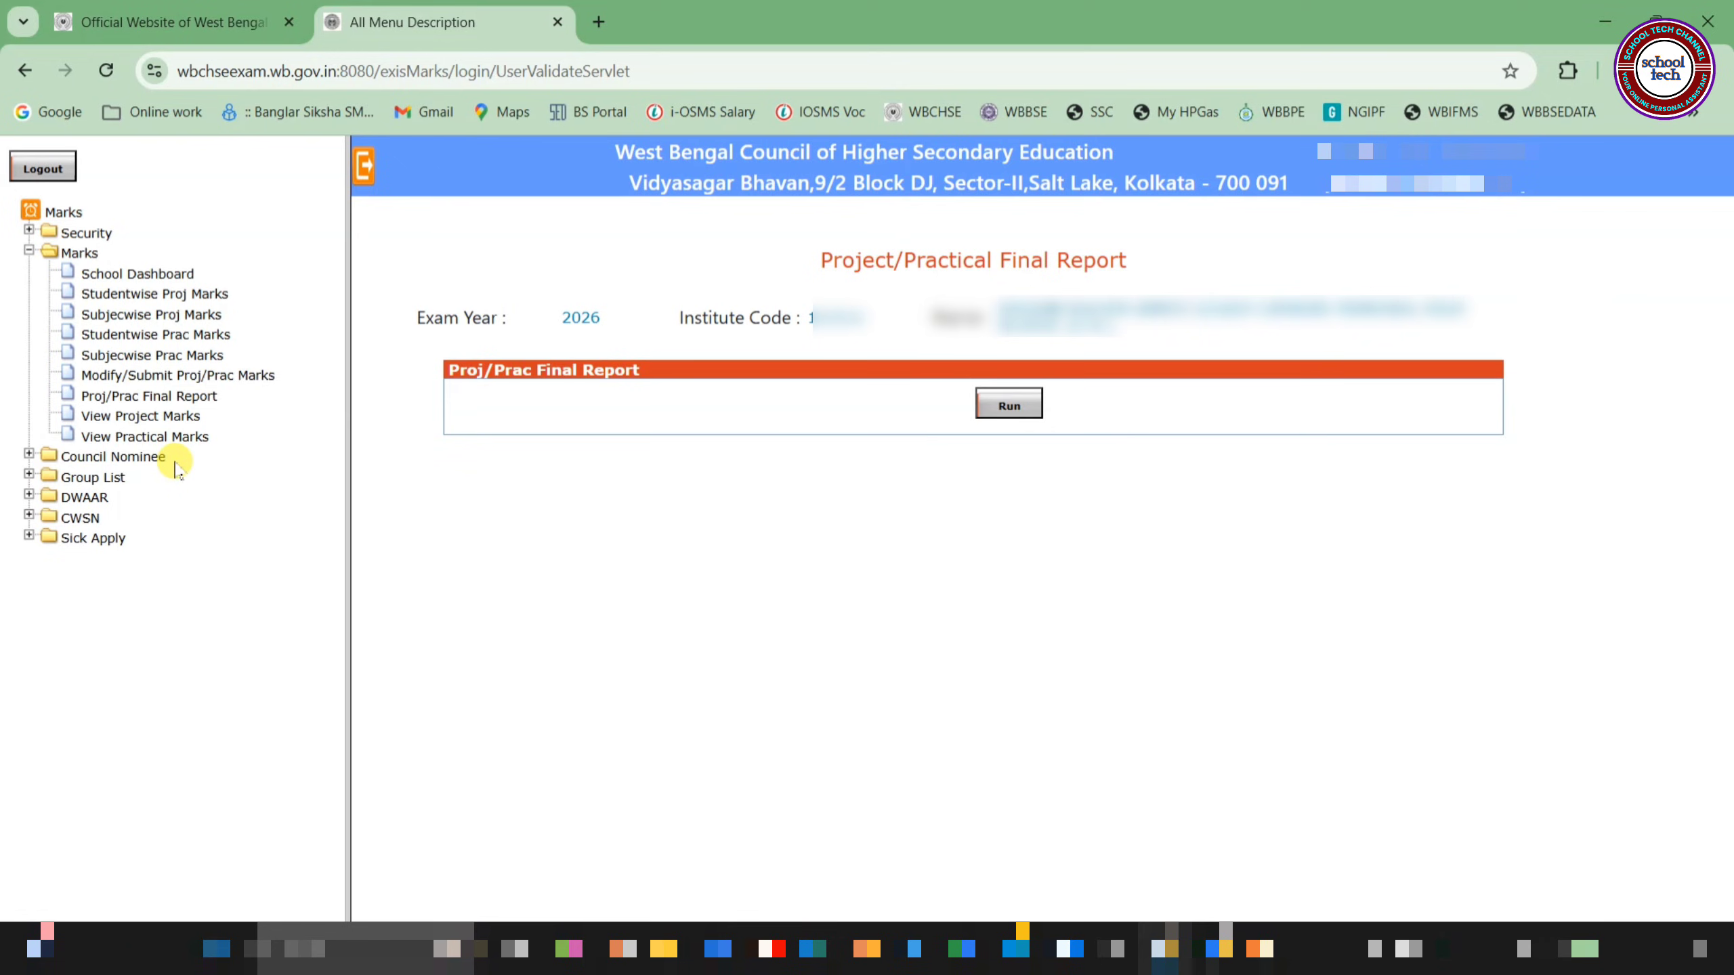
Search View Project Marks with From and To dates both set to 13-03-2026
left_click(152, 418)
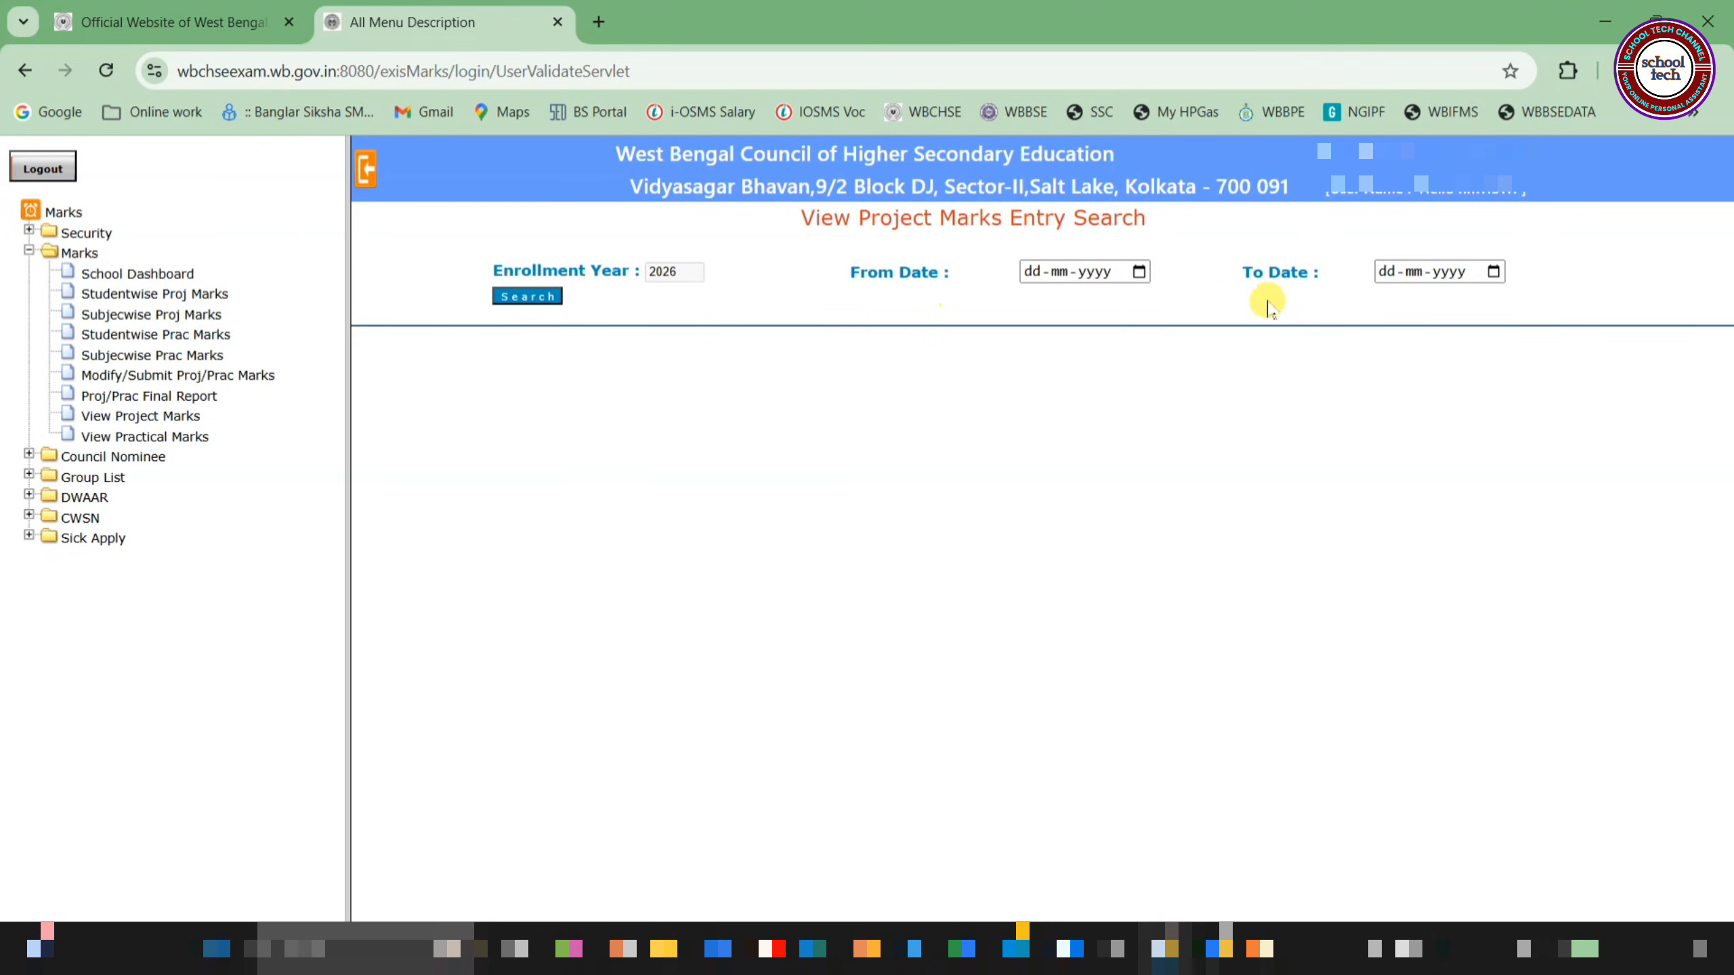
left_click(1138, 272)
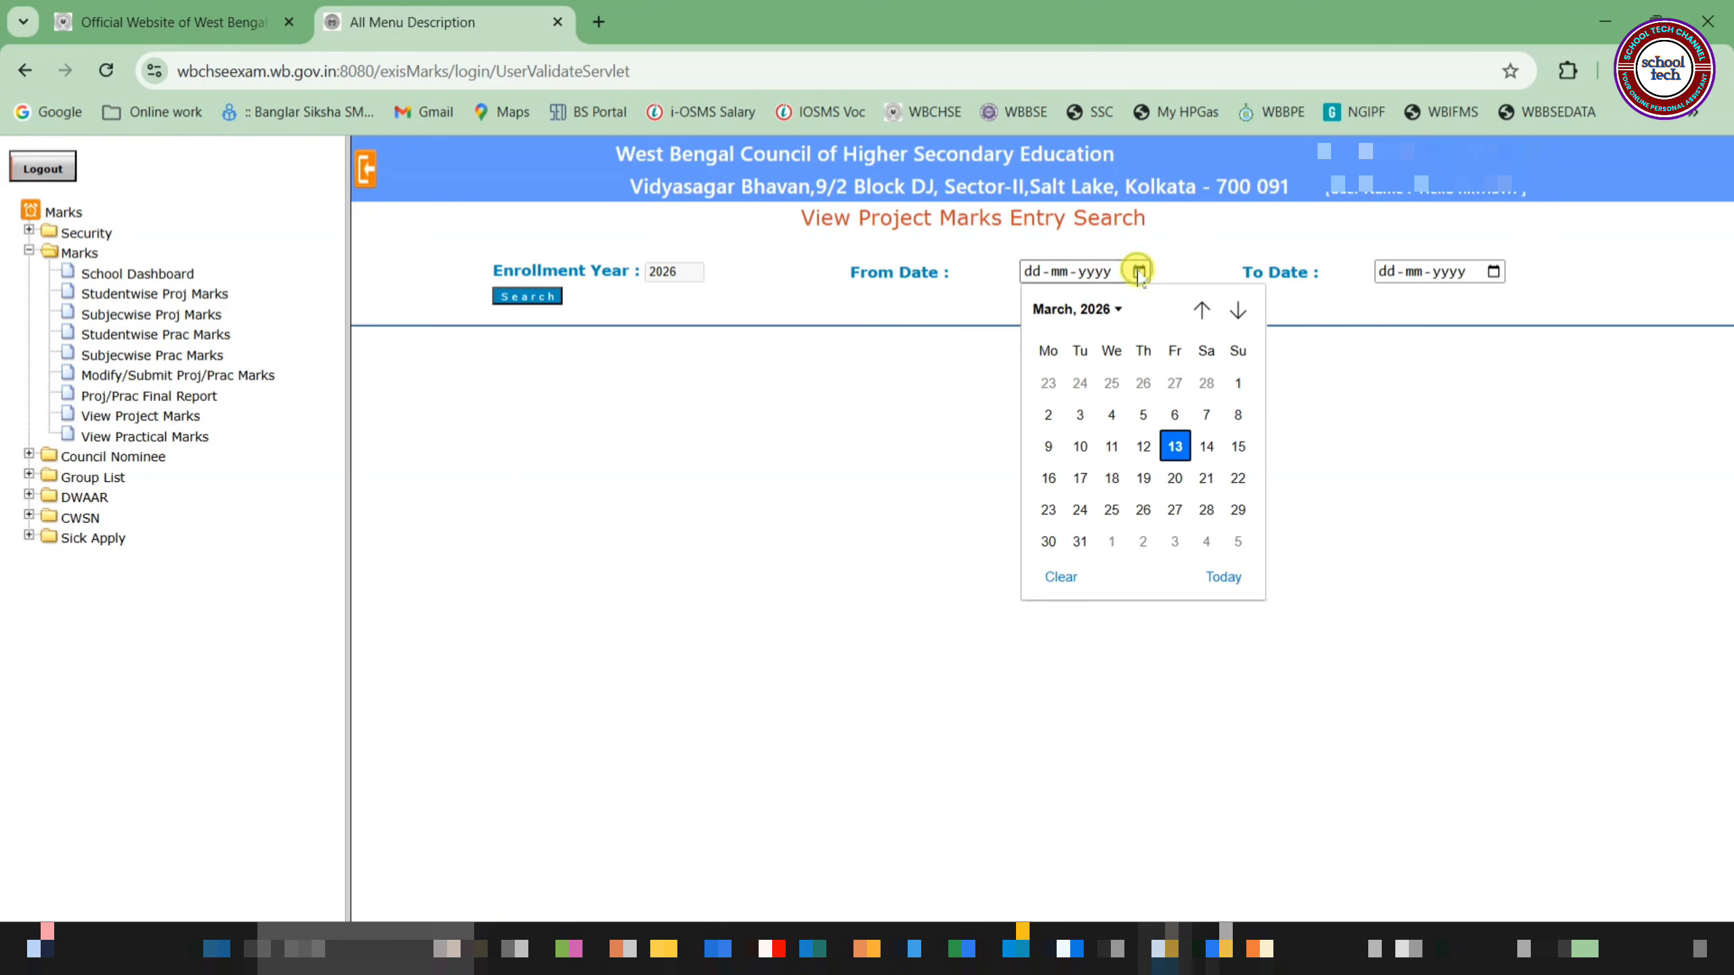
left_click(1172, 444)
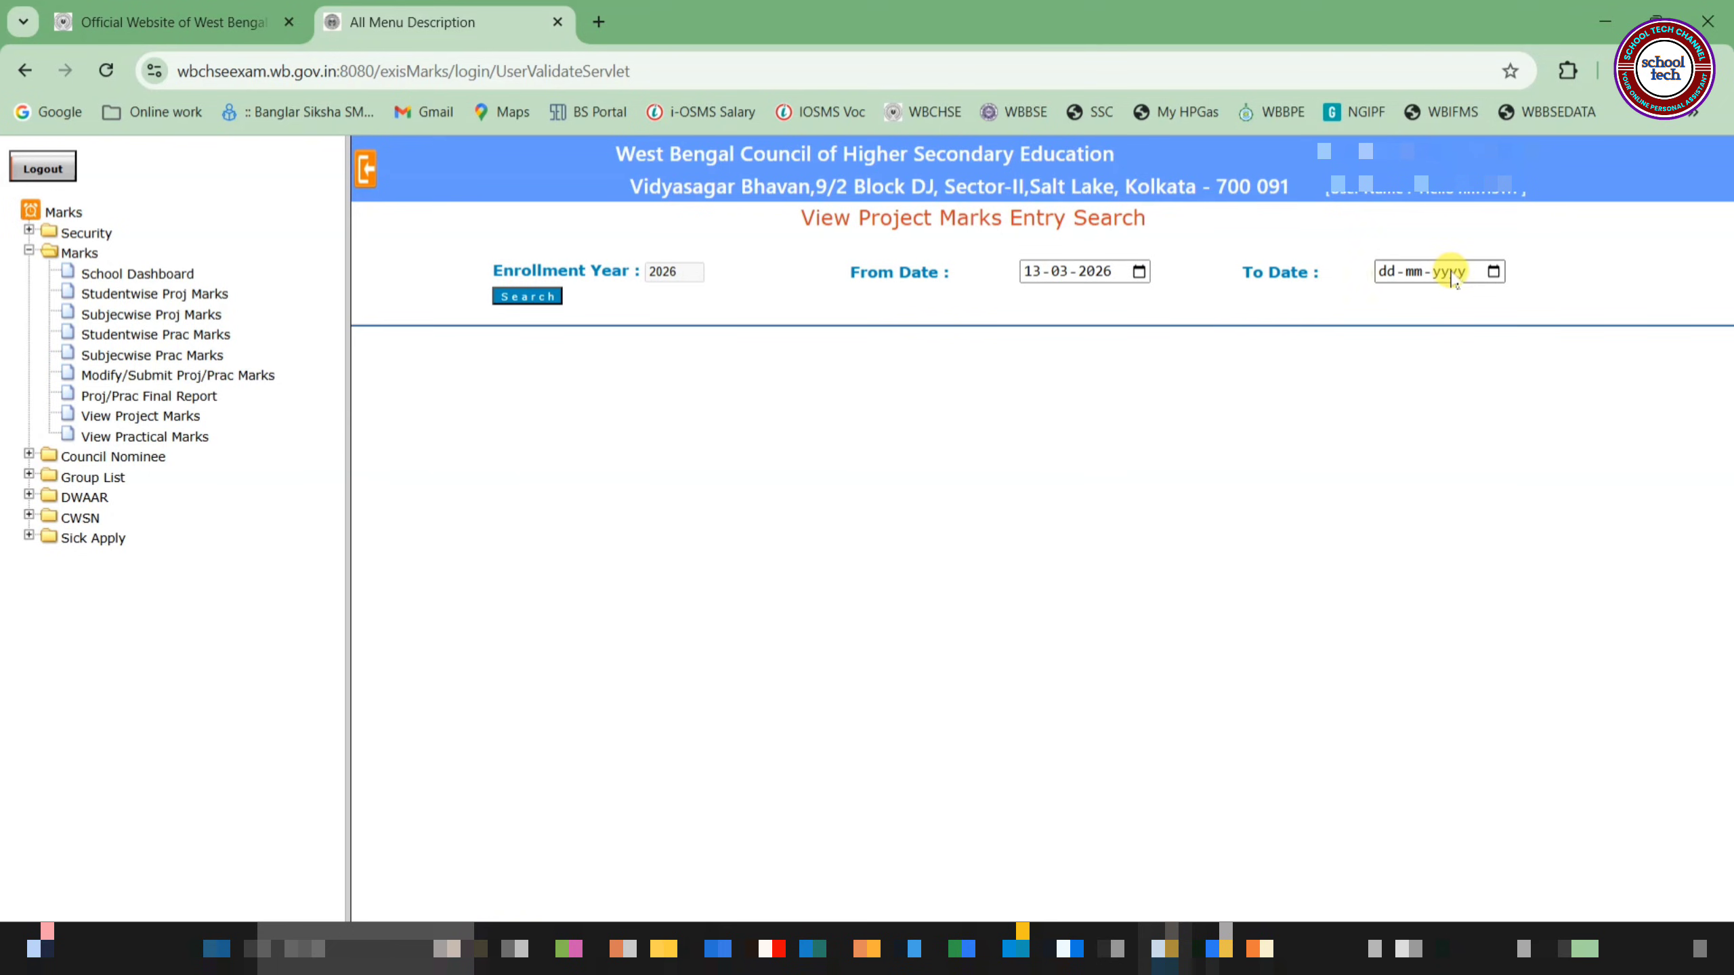
left_click(1492, 272)
left_click(1530, 446)
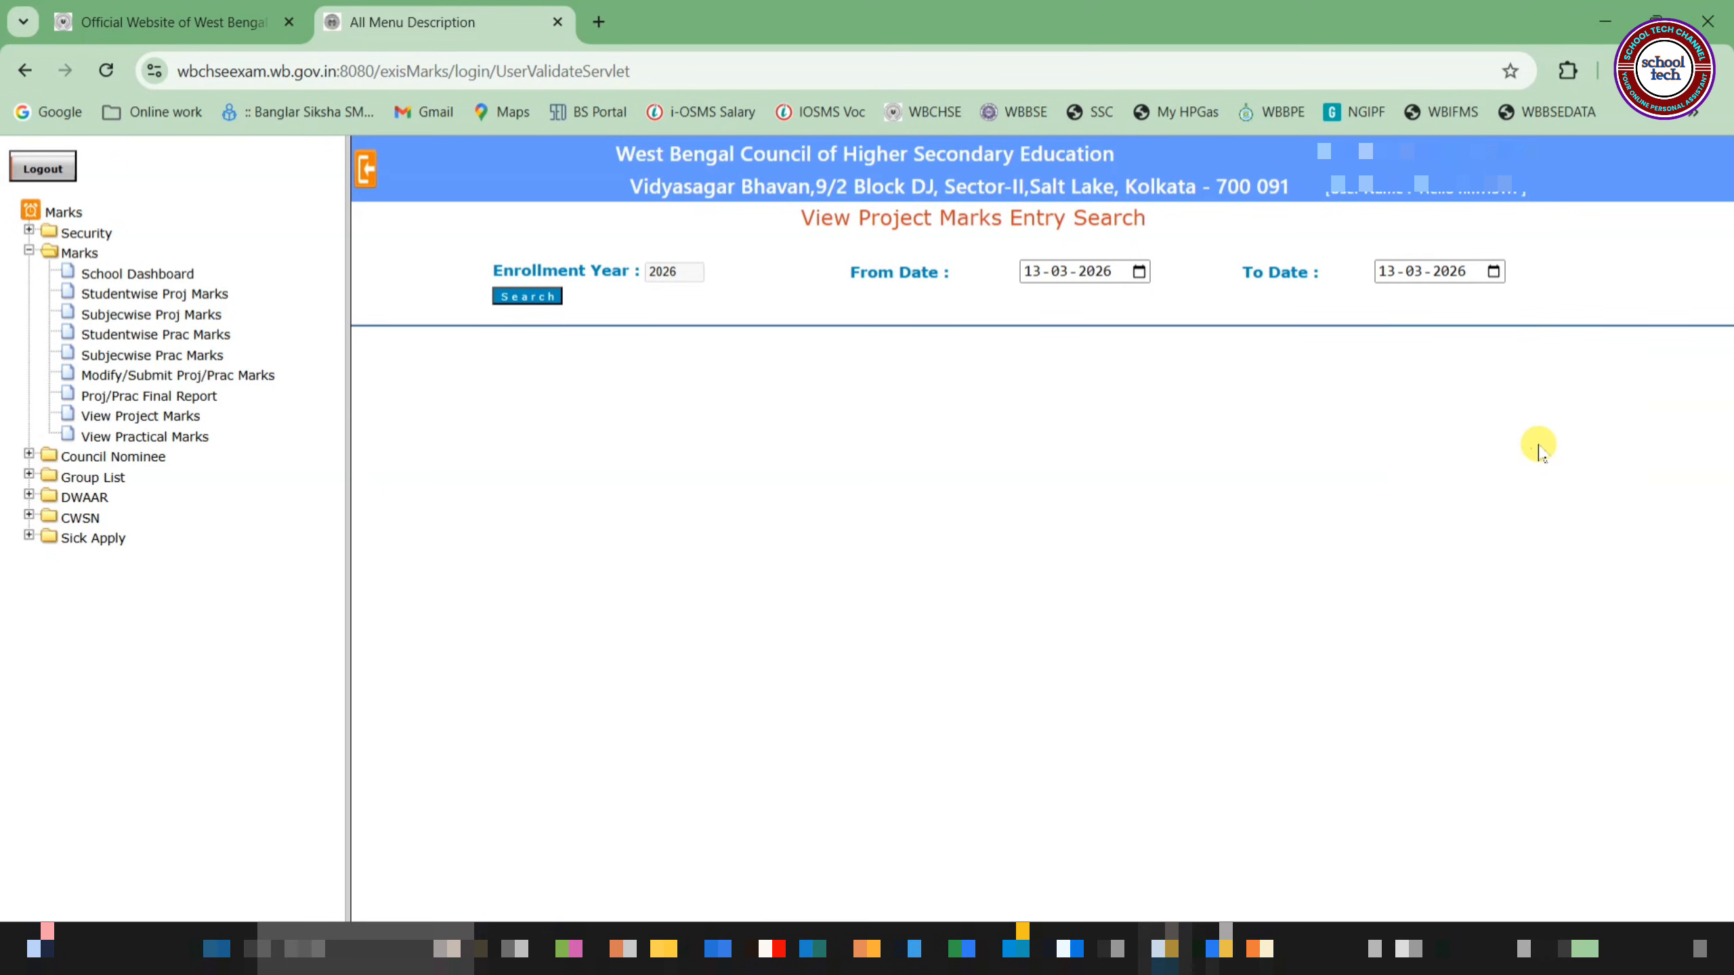
left_click(514, 298)
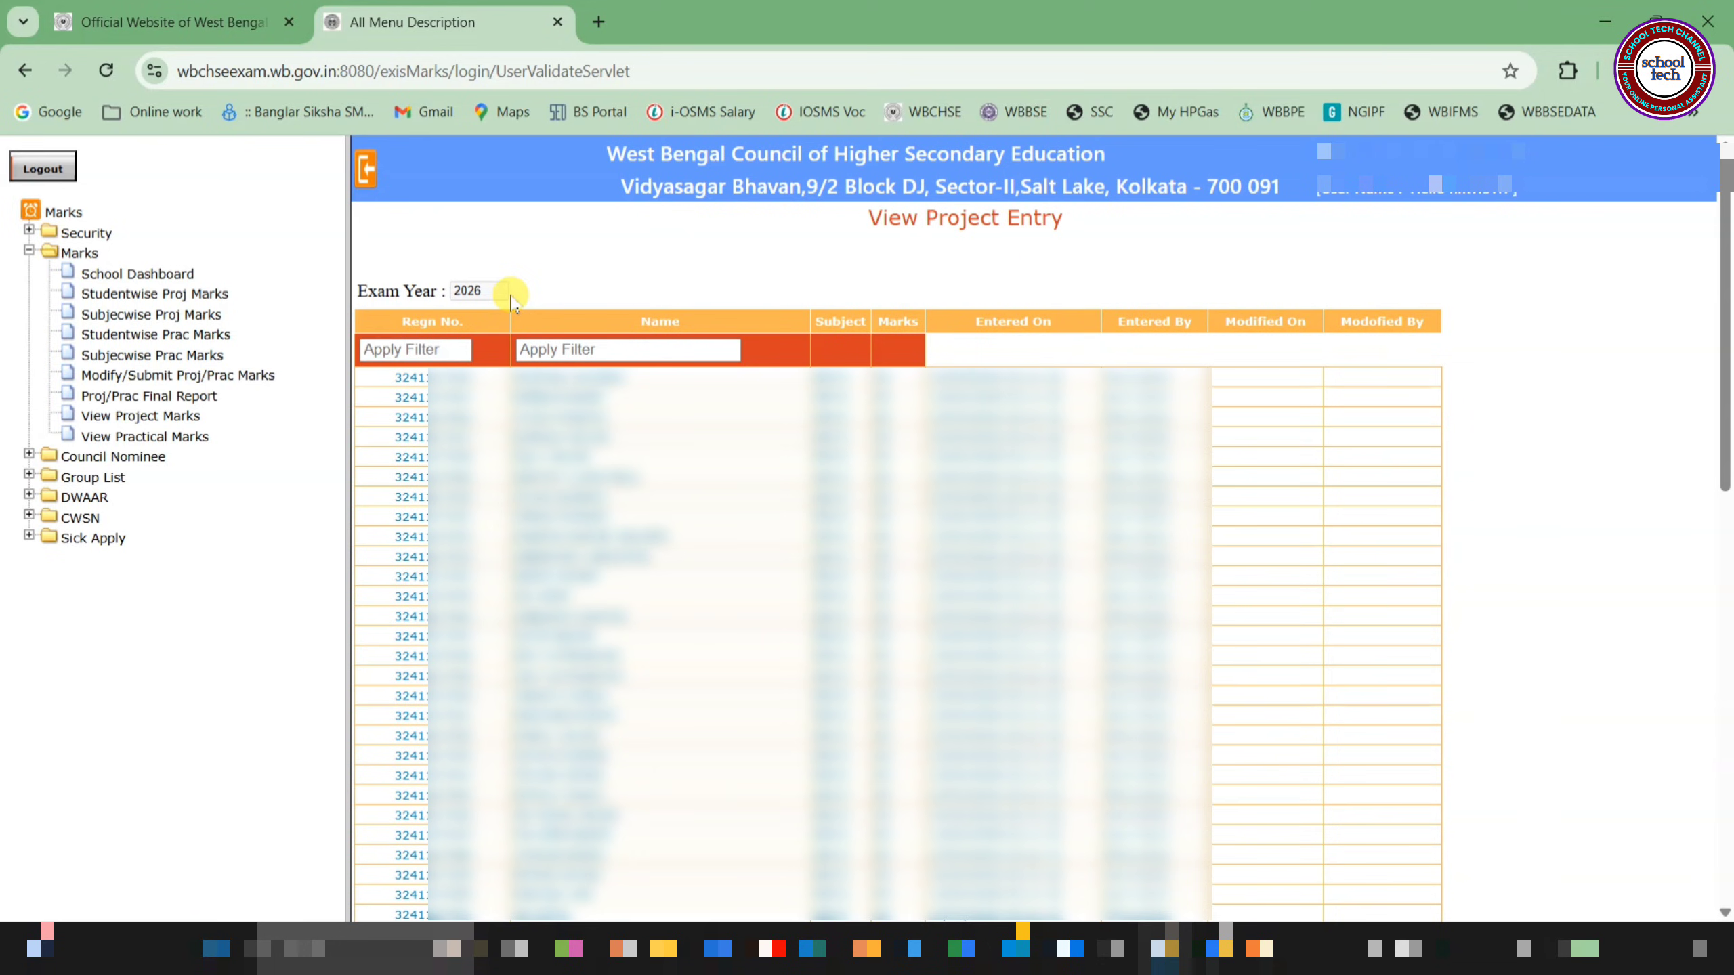